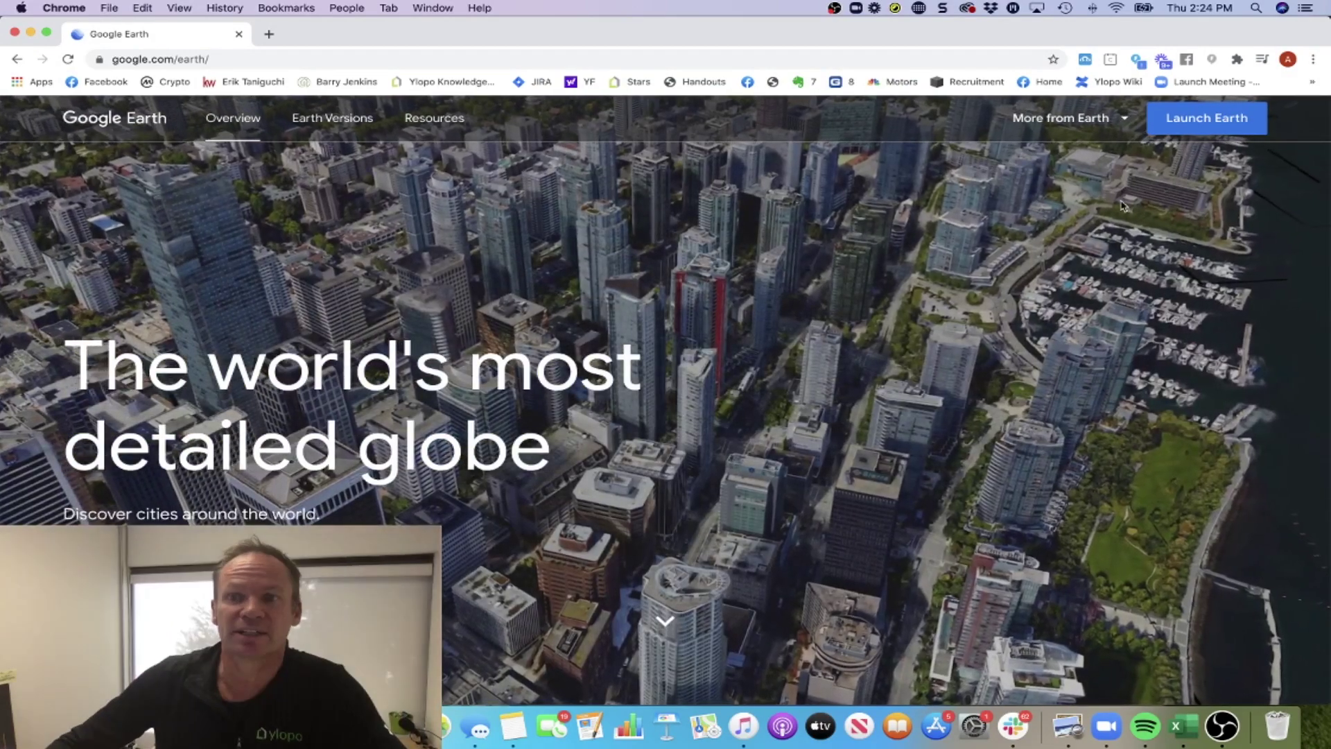
# Launch the web version of Google Earth from the Google Earth website.
pyautogui.click(1198, 121)
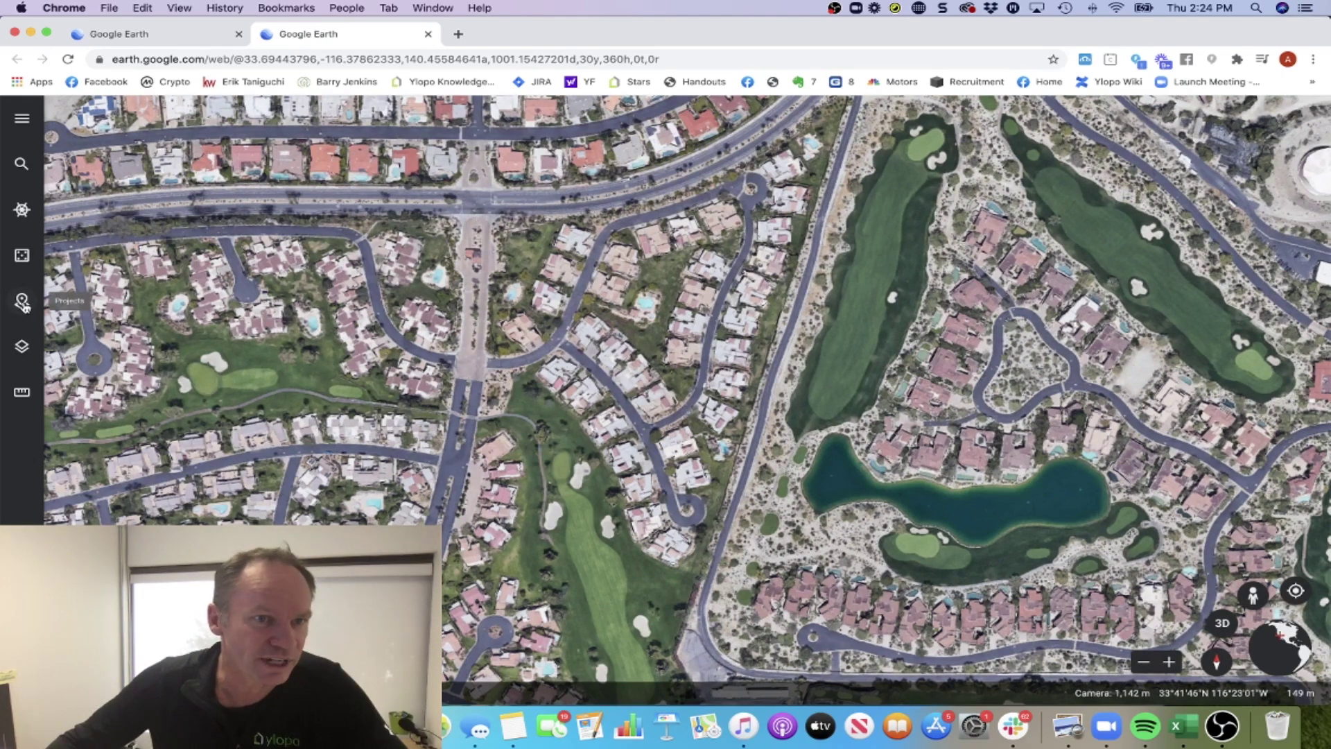
# Create a new Google Drive project from Projects and title it 'KIWI PS TOUR'.
pyautogui.click(26, 118)
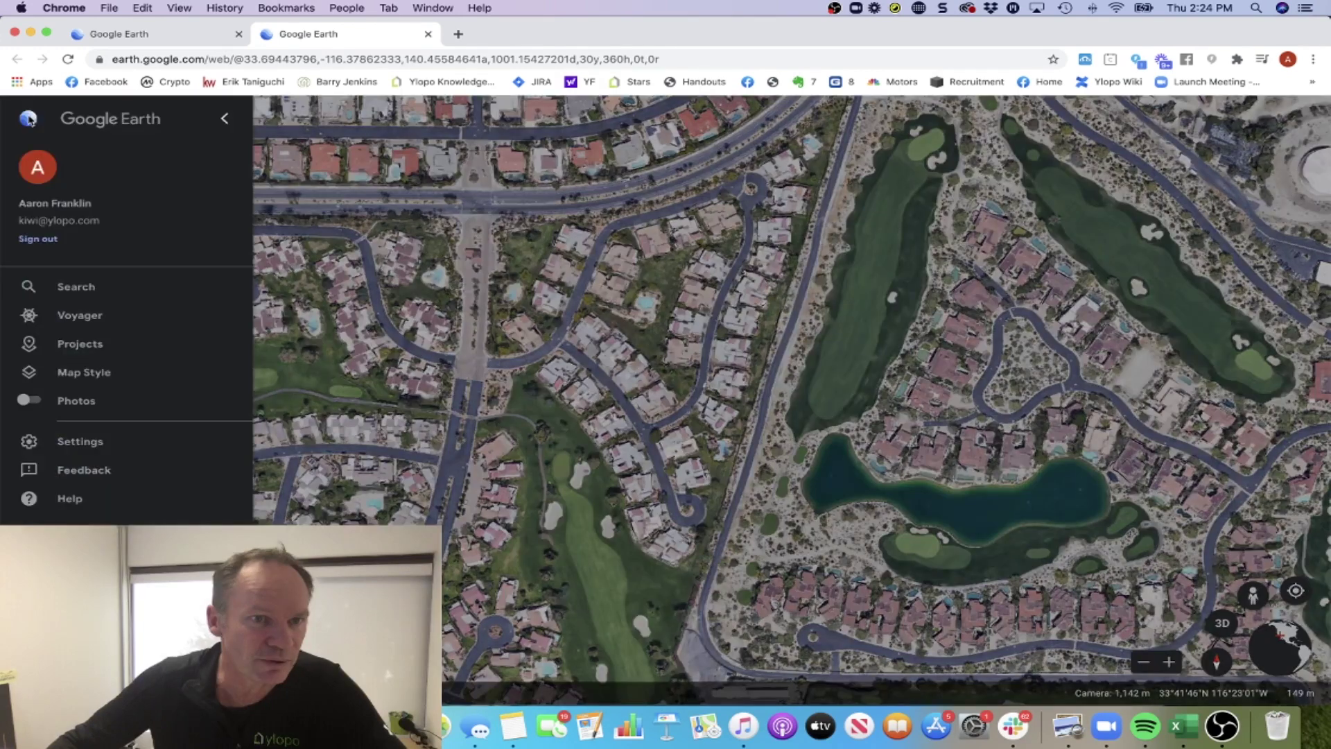
pyautogui.click(80, 344)
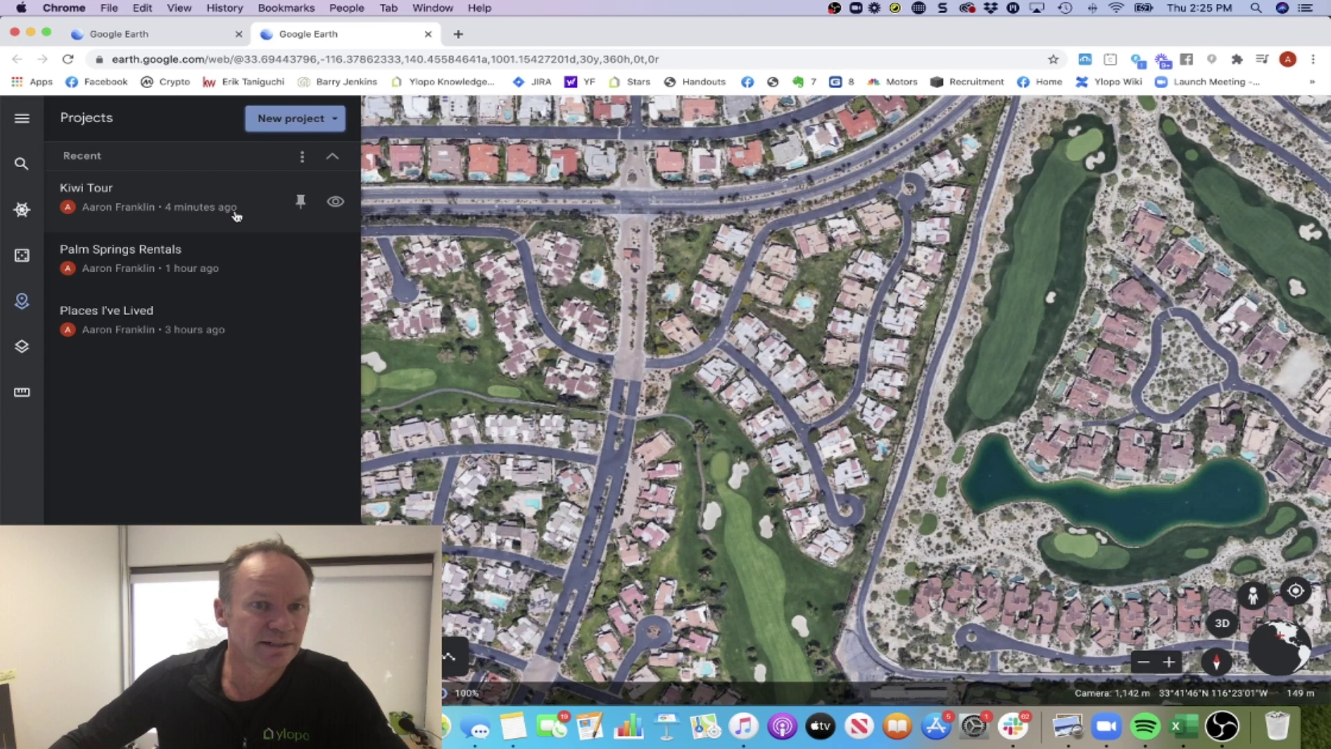
pyautogui.click(273, 128)
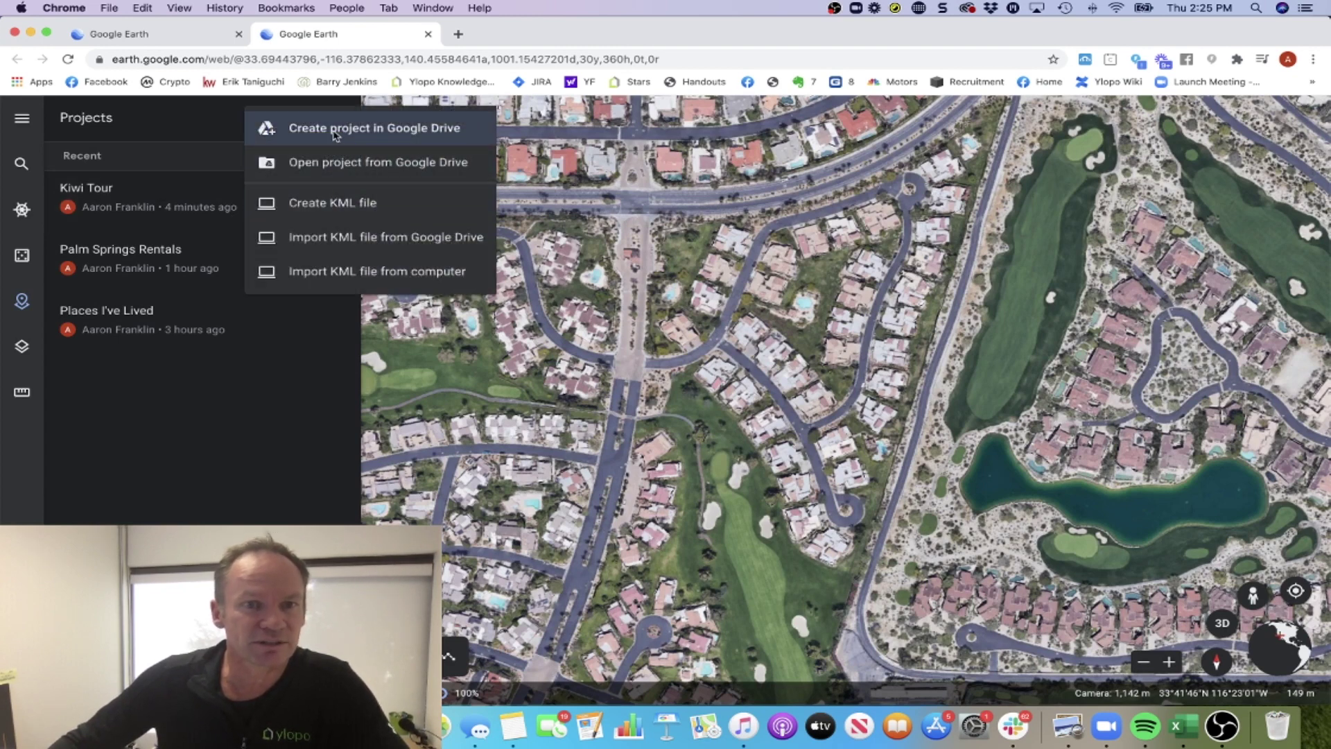
pyautogui.click(409, 133)
pyautogui.click(168, 202)
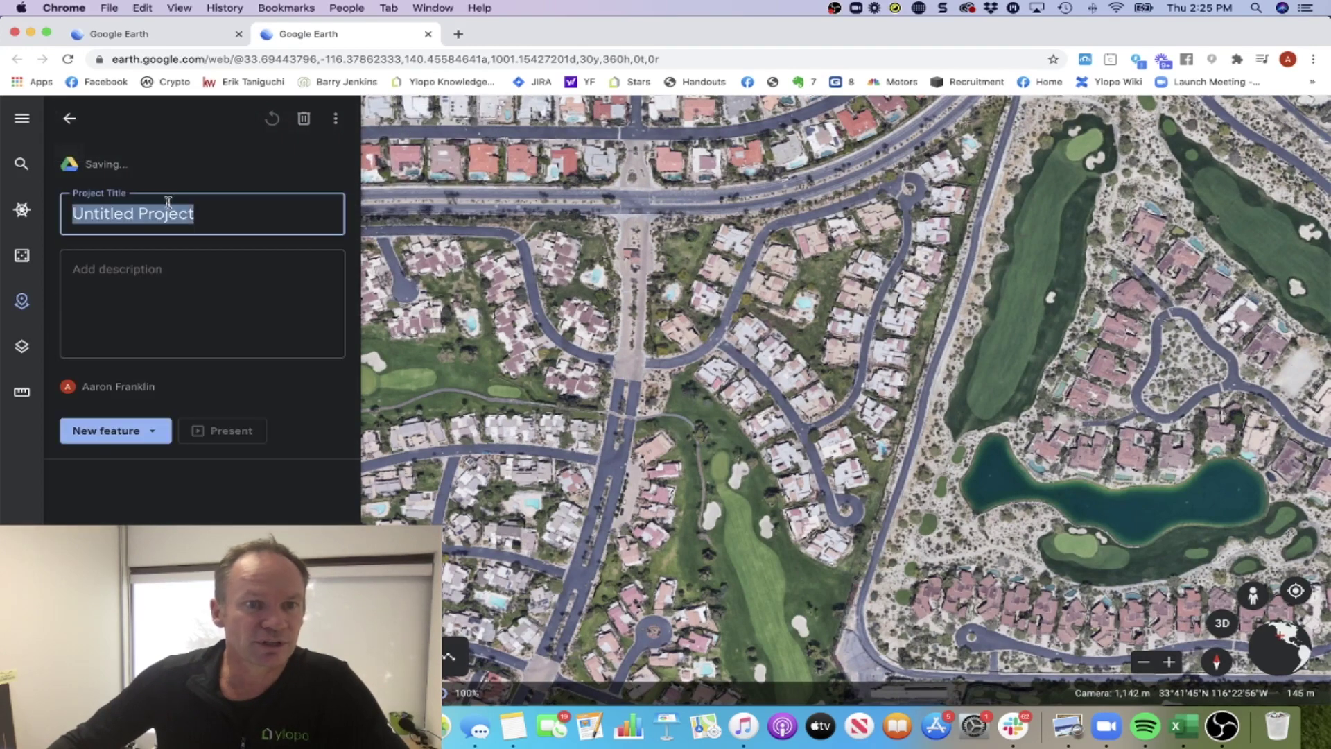
pyautogui.write('KIW')
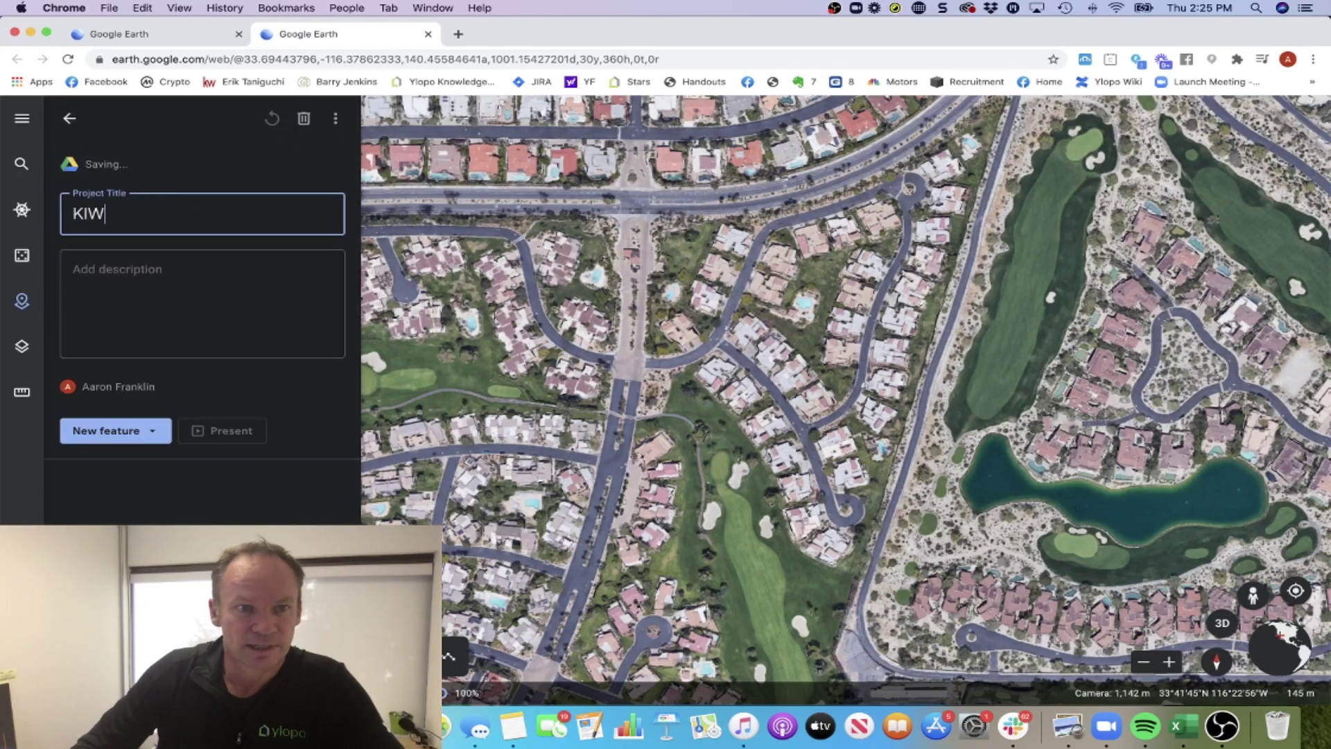
pyautogui.write('I')
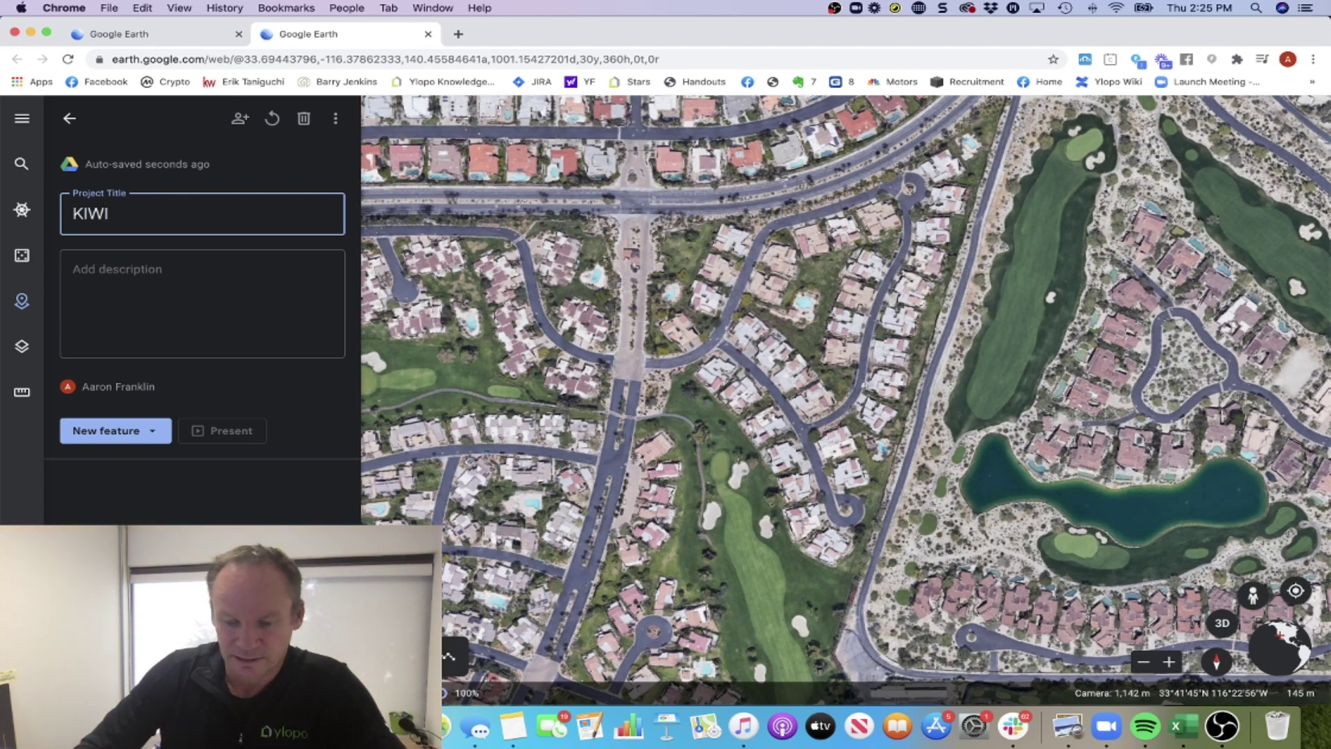
pyautogui.write(' PS TOUR')
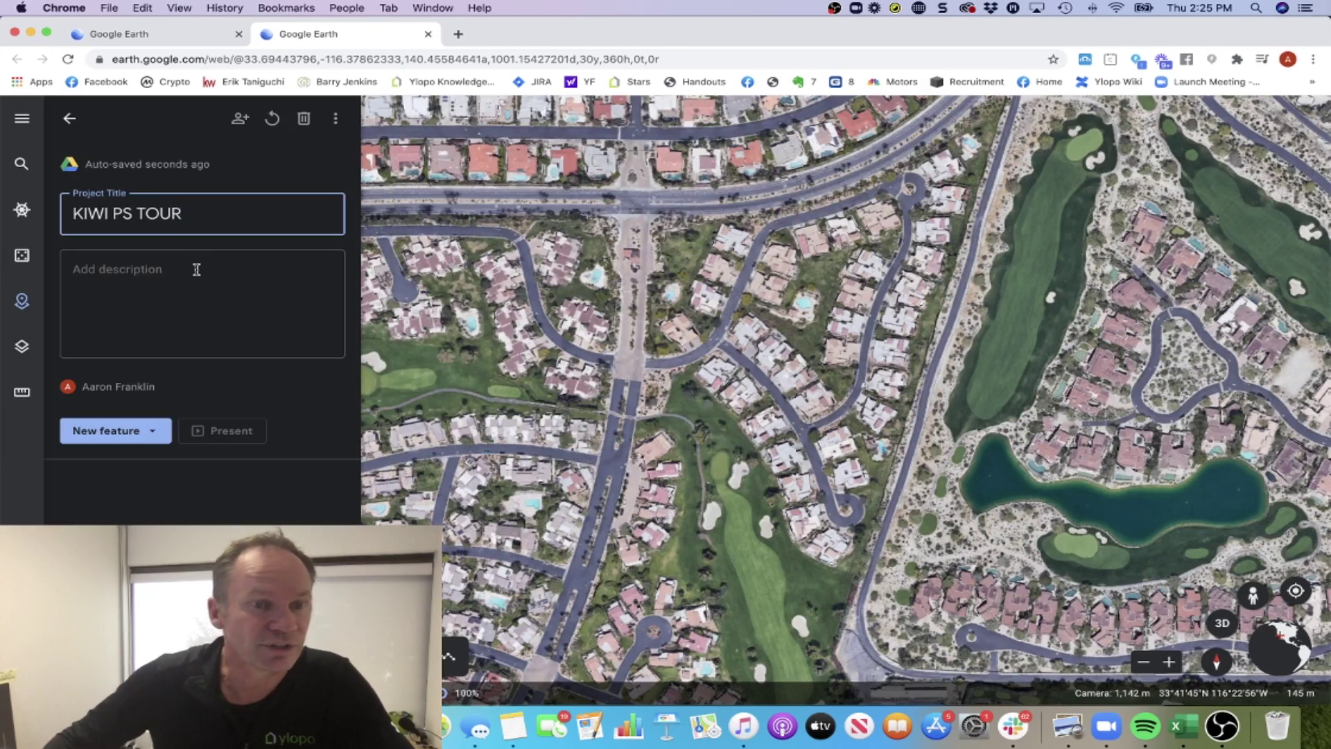
pyautogui.click(197, 269)
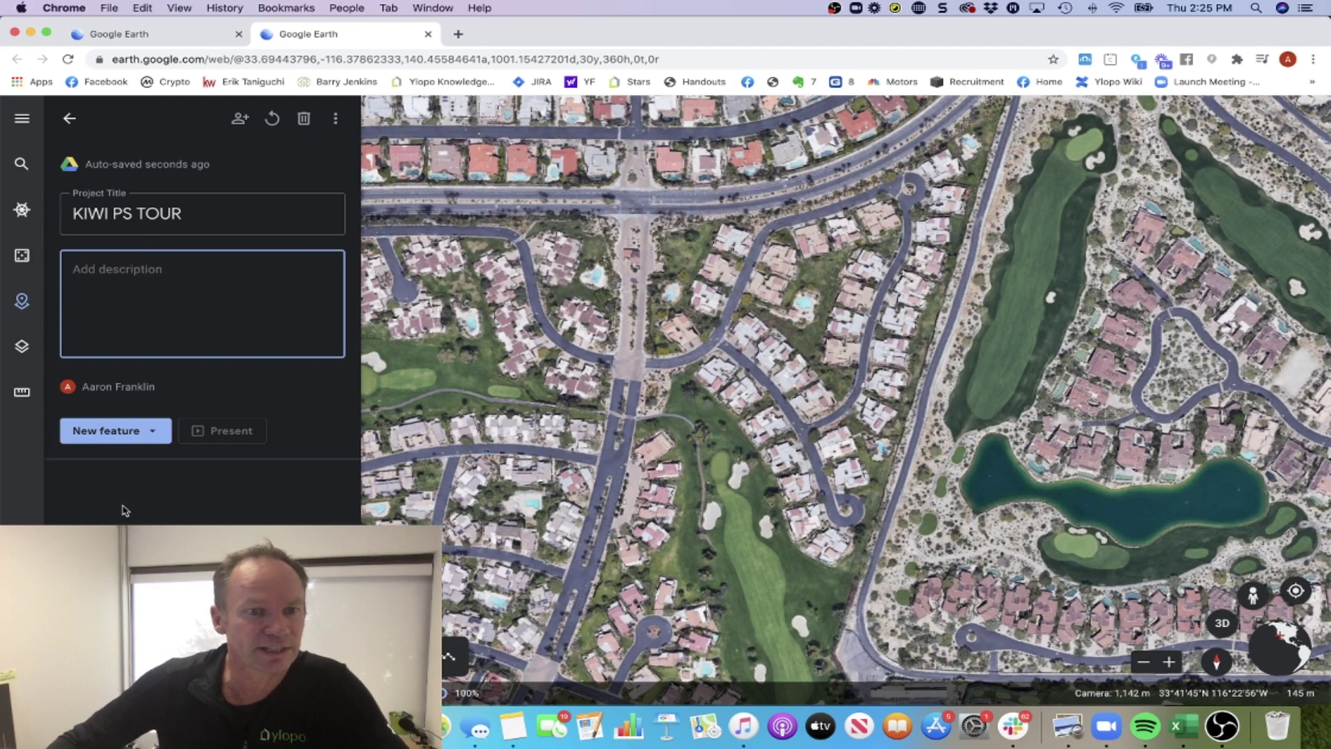
# Search to add a place, paste the client's Malibu home address, and fly to it.
pyautogui.click(153, 434)
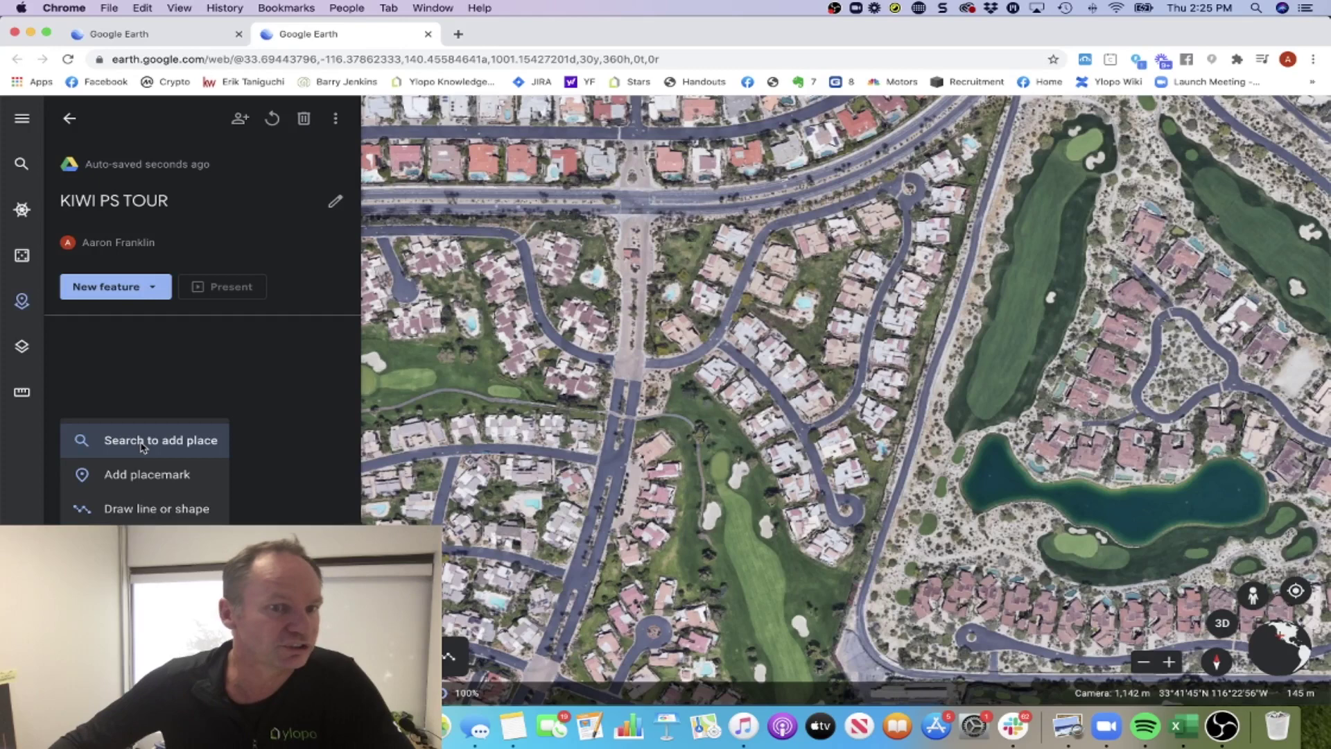
pyautogui.click(142, 443)
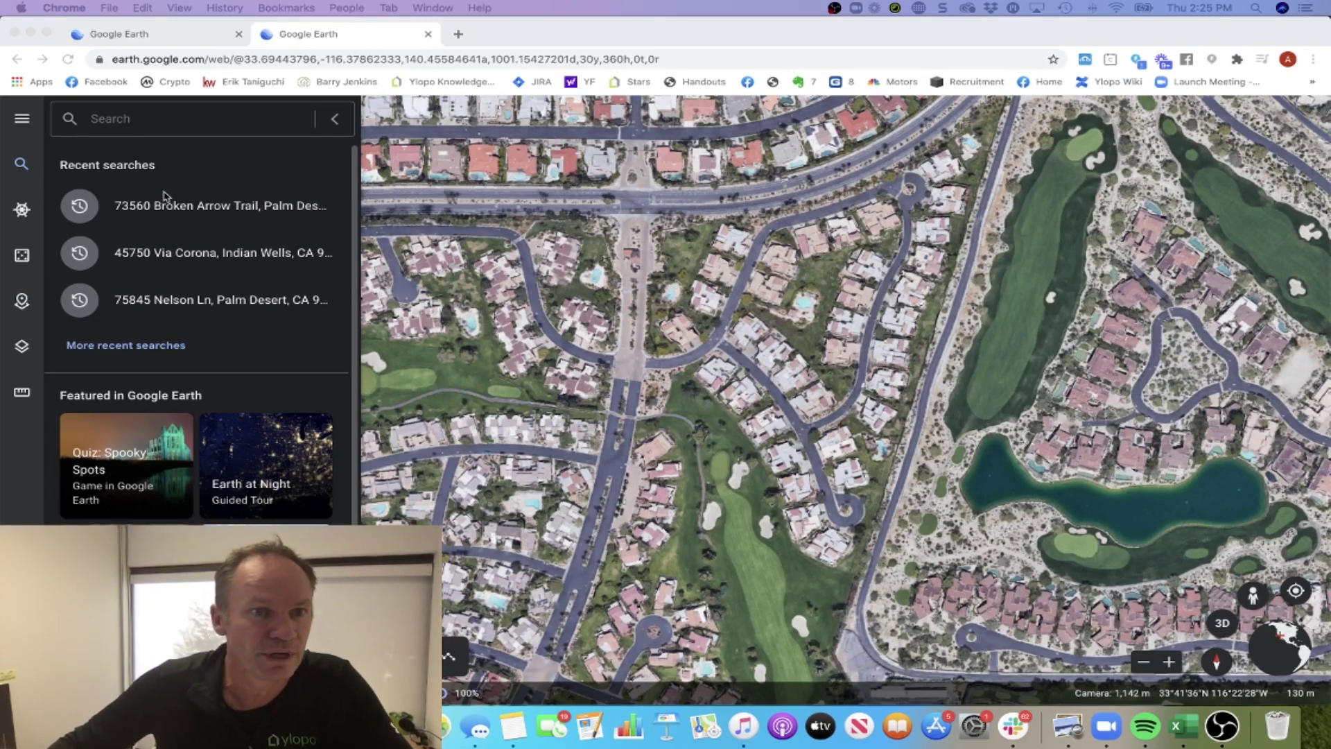
pyautogui.click(128, 121)
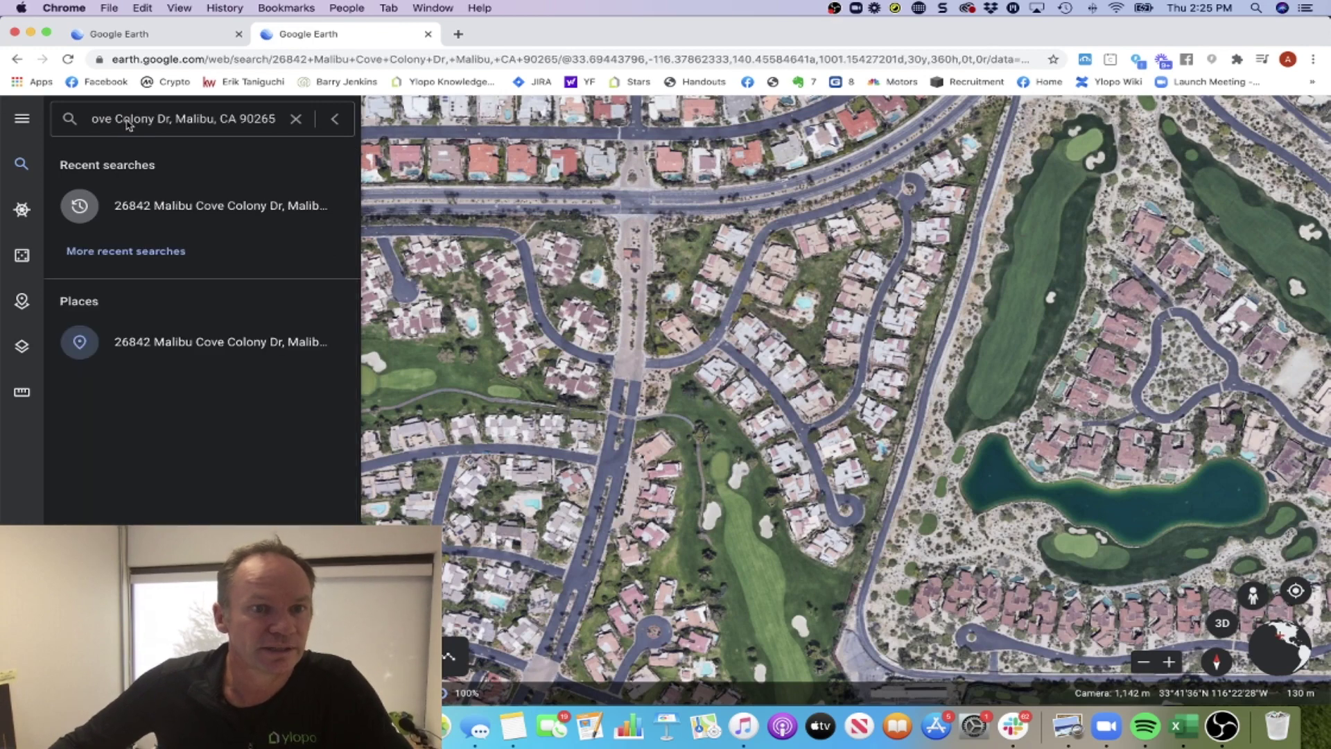
pyautogui.click(165, 210)
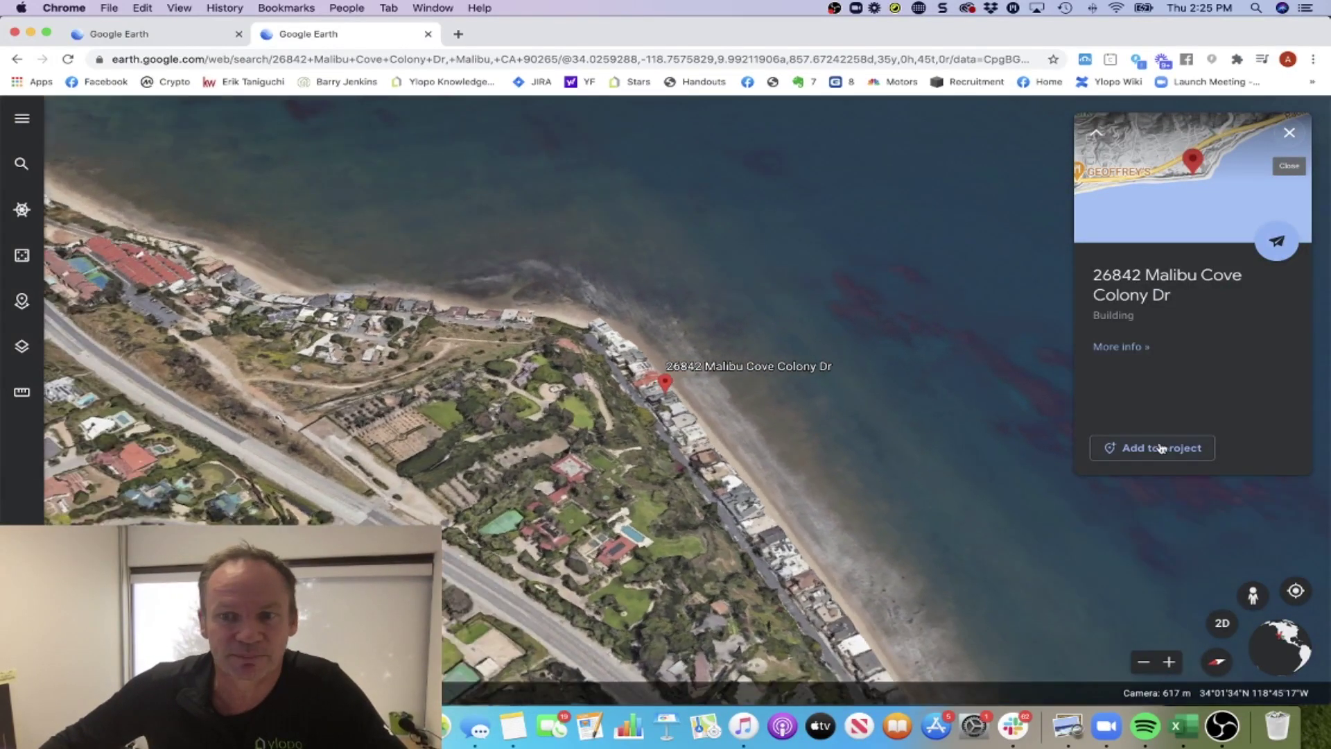
# Add the Malibu address to the project with its title prefixed 'HOME - ' and save.
pyautogui.click(1162, 448)
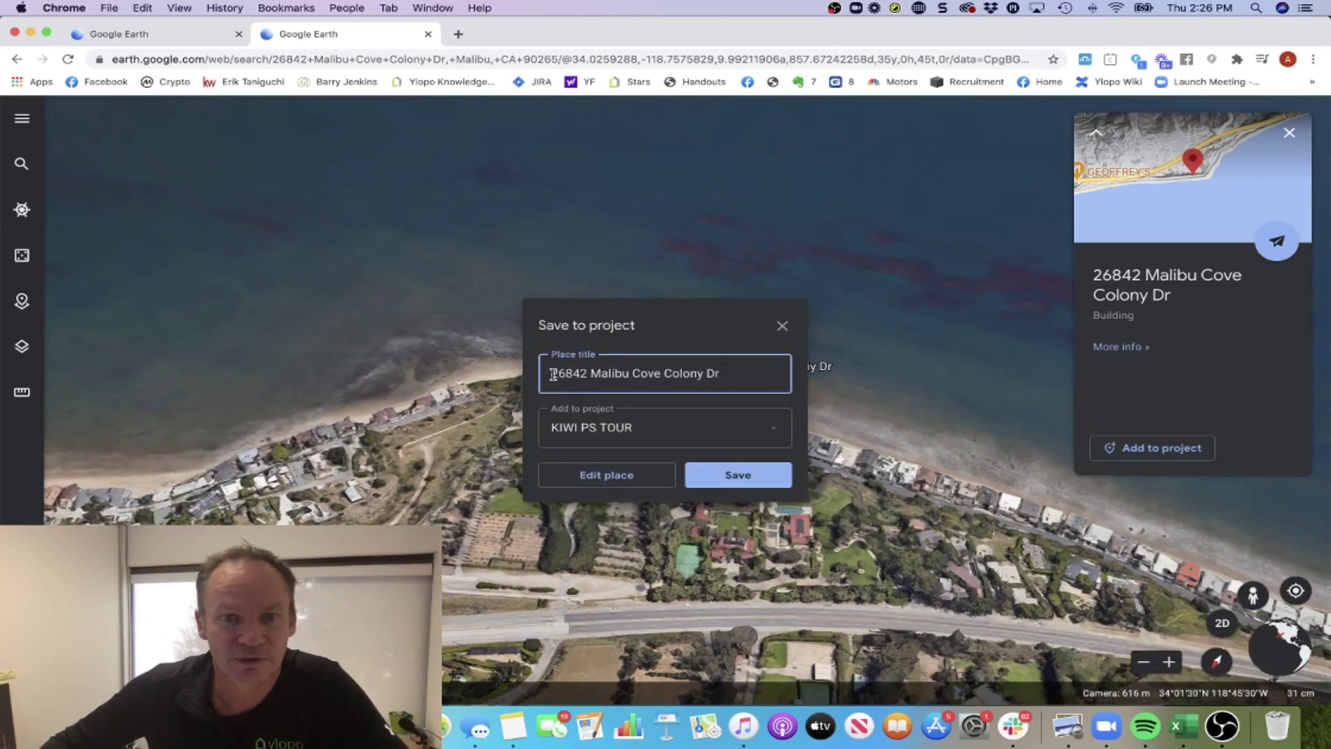
pyautogui.click(553, 375)
pyautogui.write('hom')
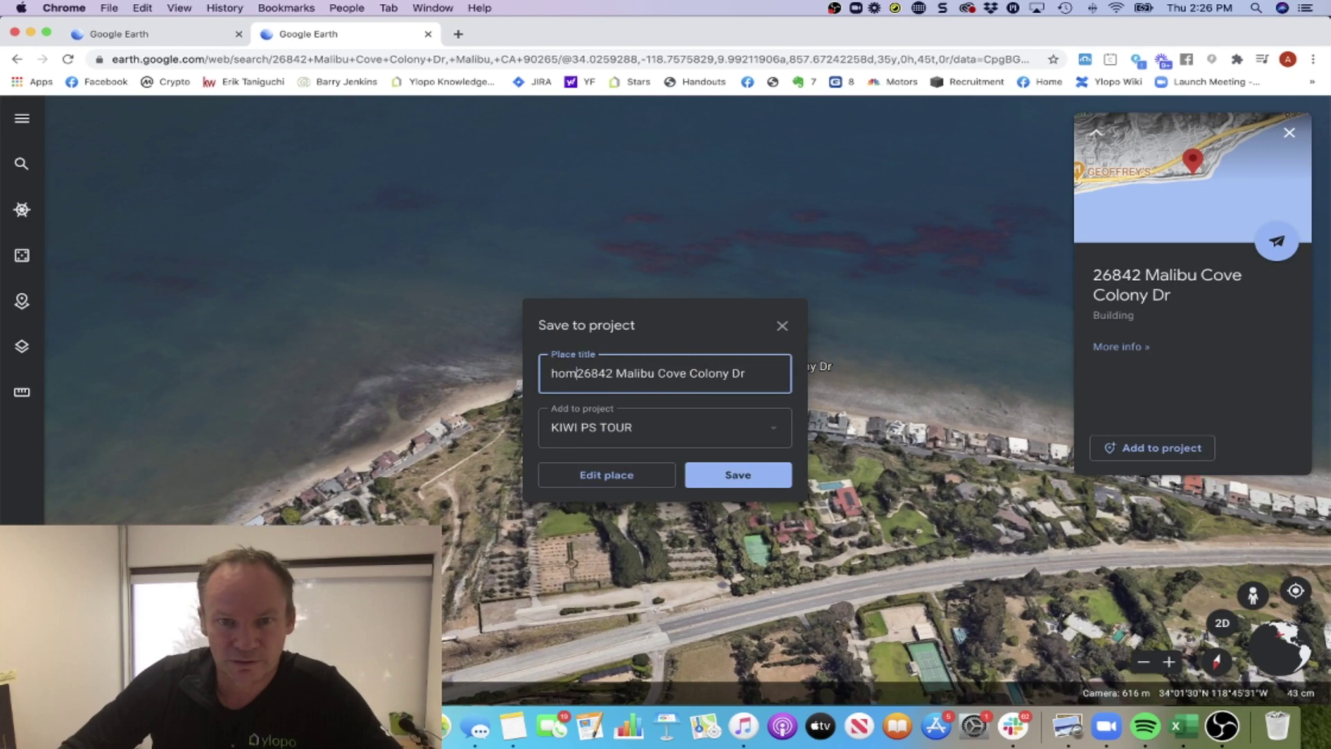
pyautogui.write('e')
pyautogui.press('BackSpace')
pyautogui.press('BackSpace')
pyautogui.press('BackSpace')
pyautogui.press('BackSpace')
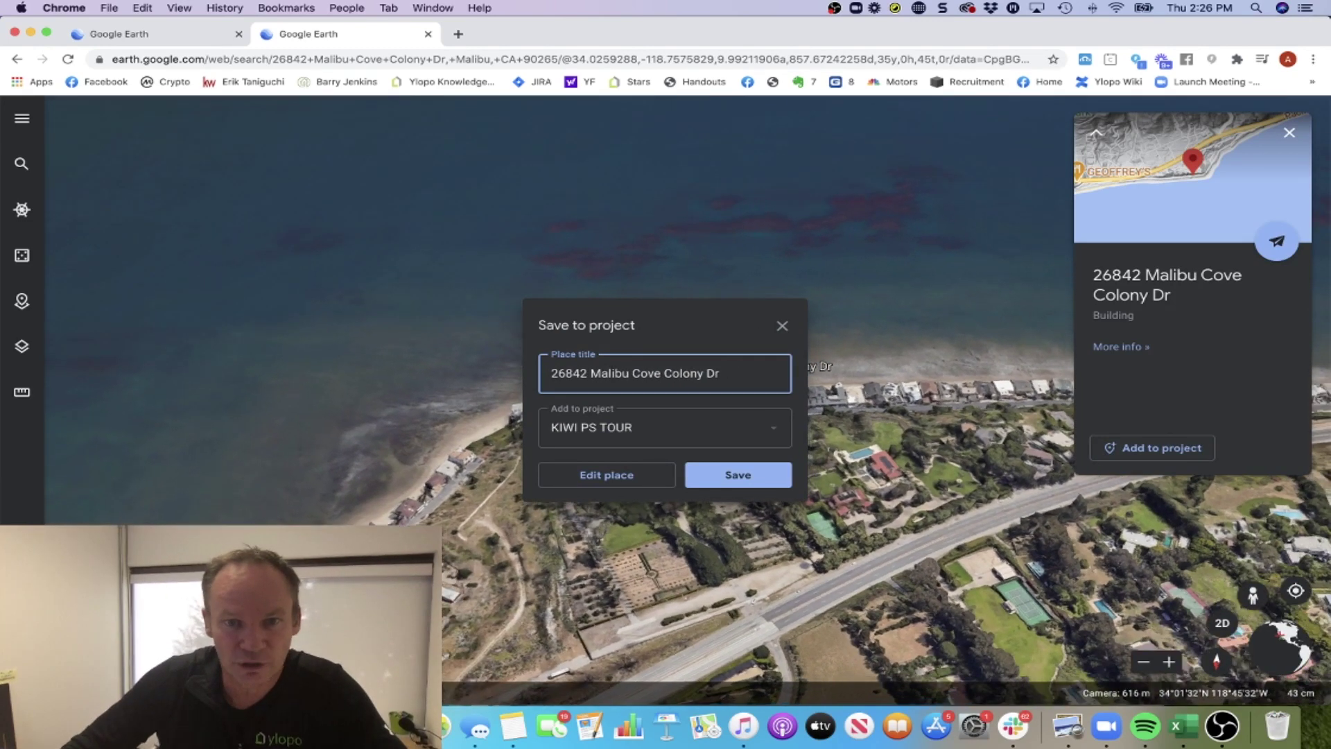
pyautogui.write('HOME -')
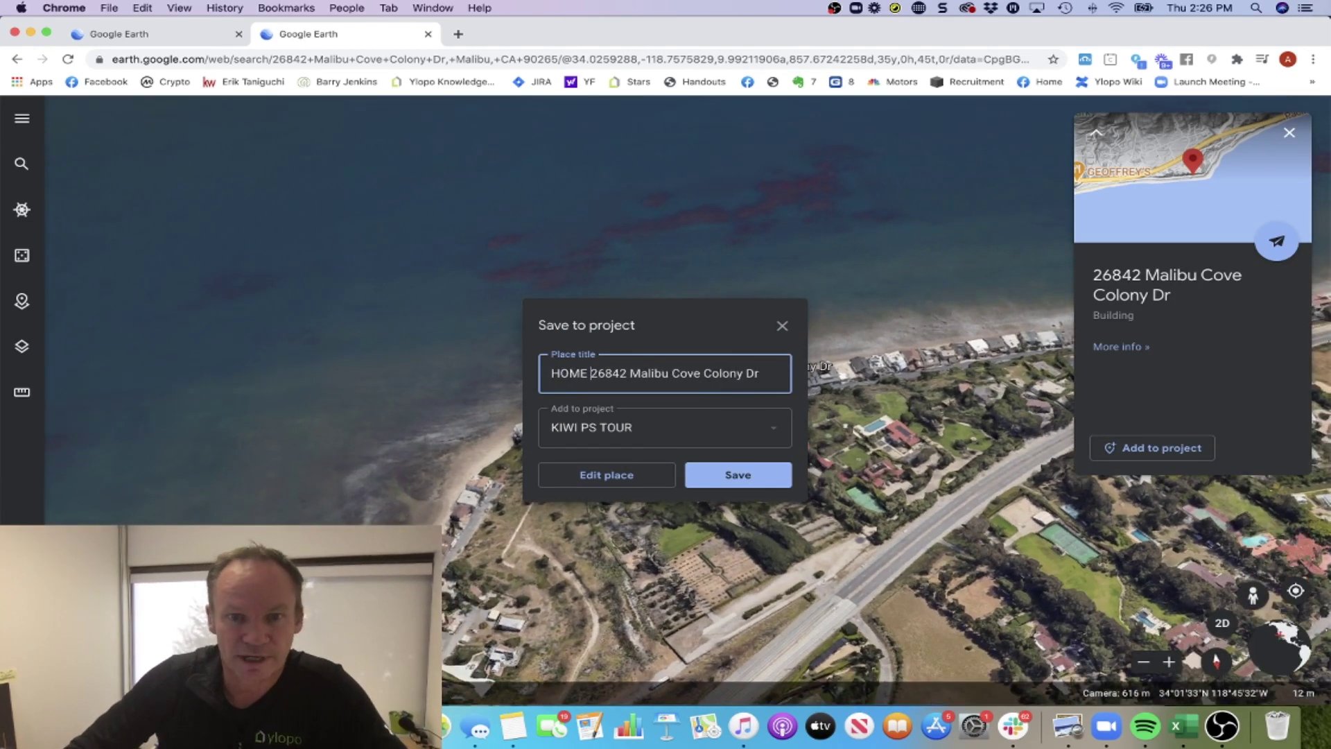
pyautogui.click(733, 475)
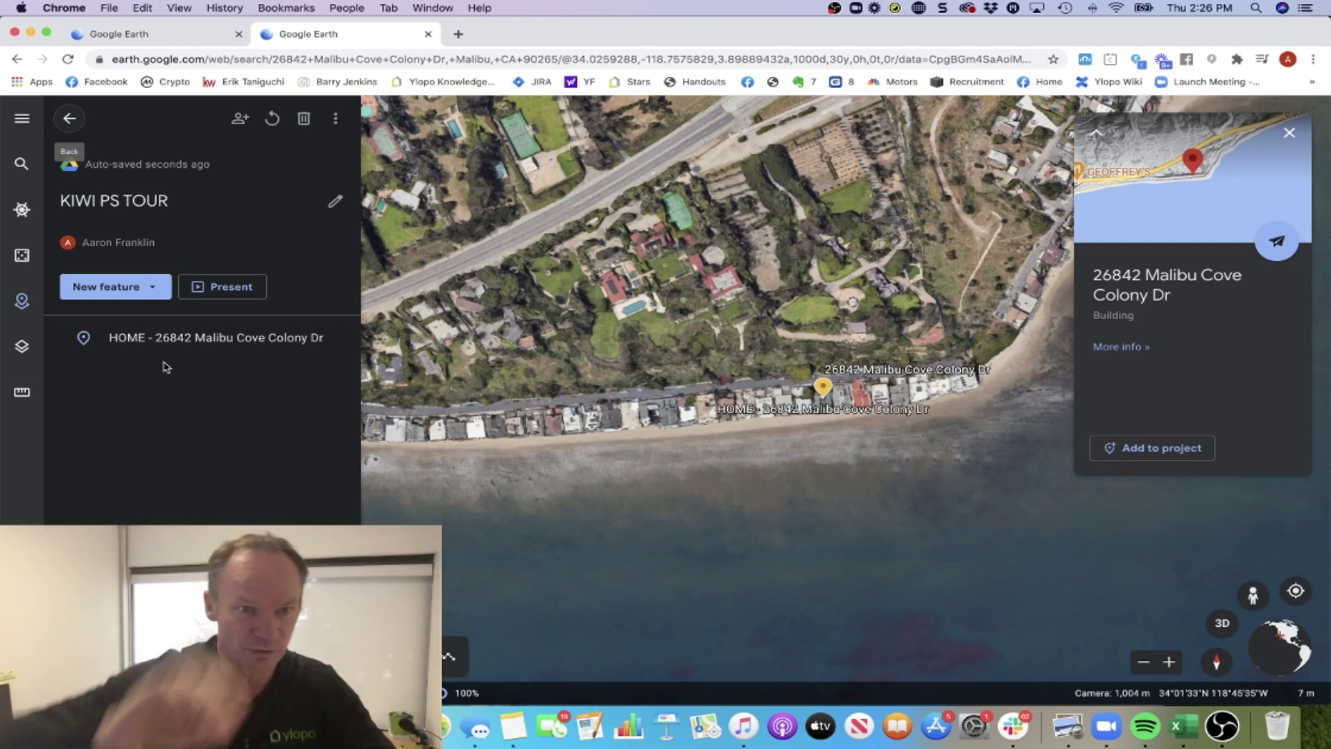
# Search to add another place, replacing the old search with the Rancho Mirage listing address.
pyautogui.click(148, 290)
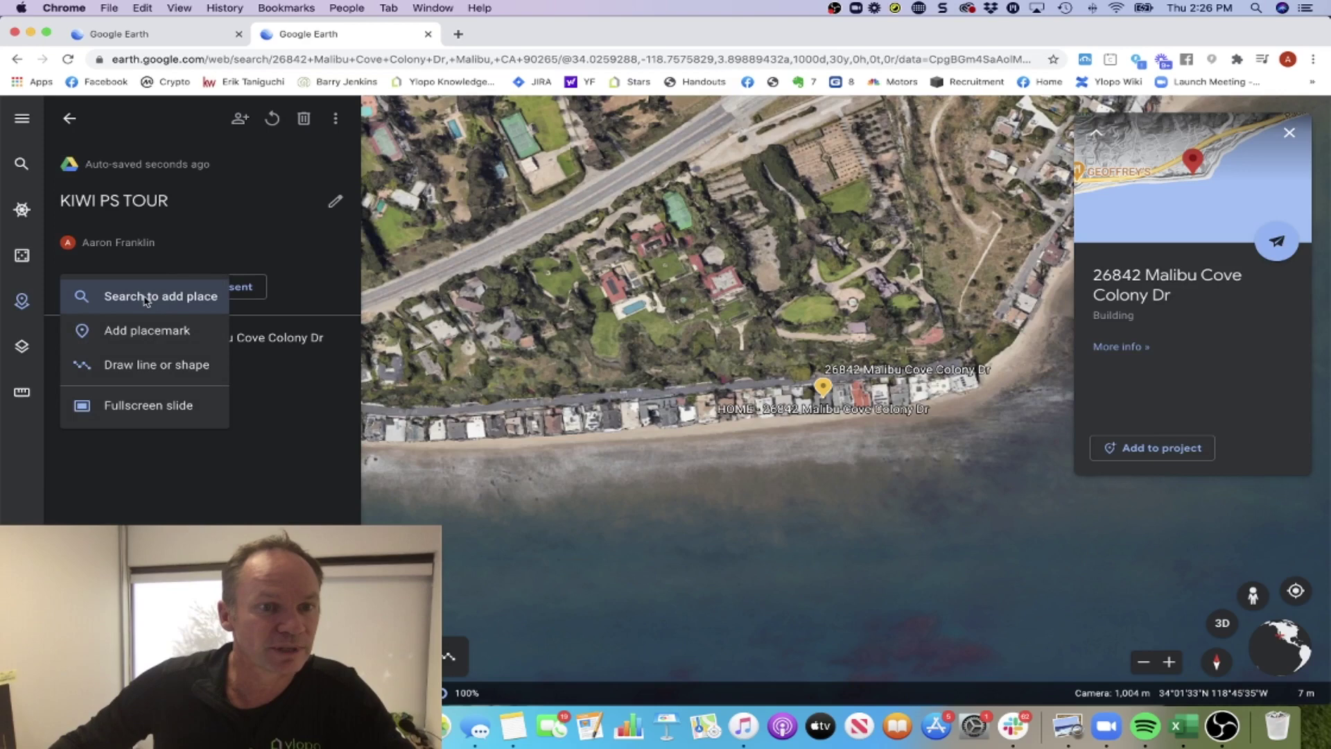
pyautogui.click(144, 298)
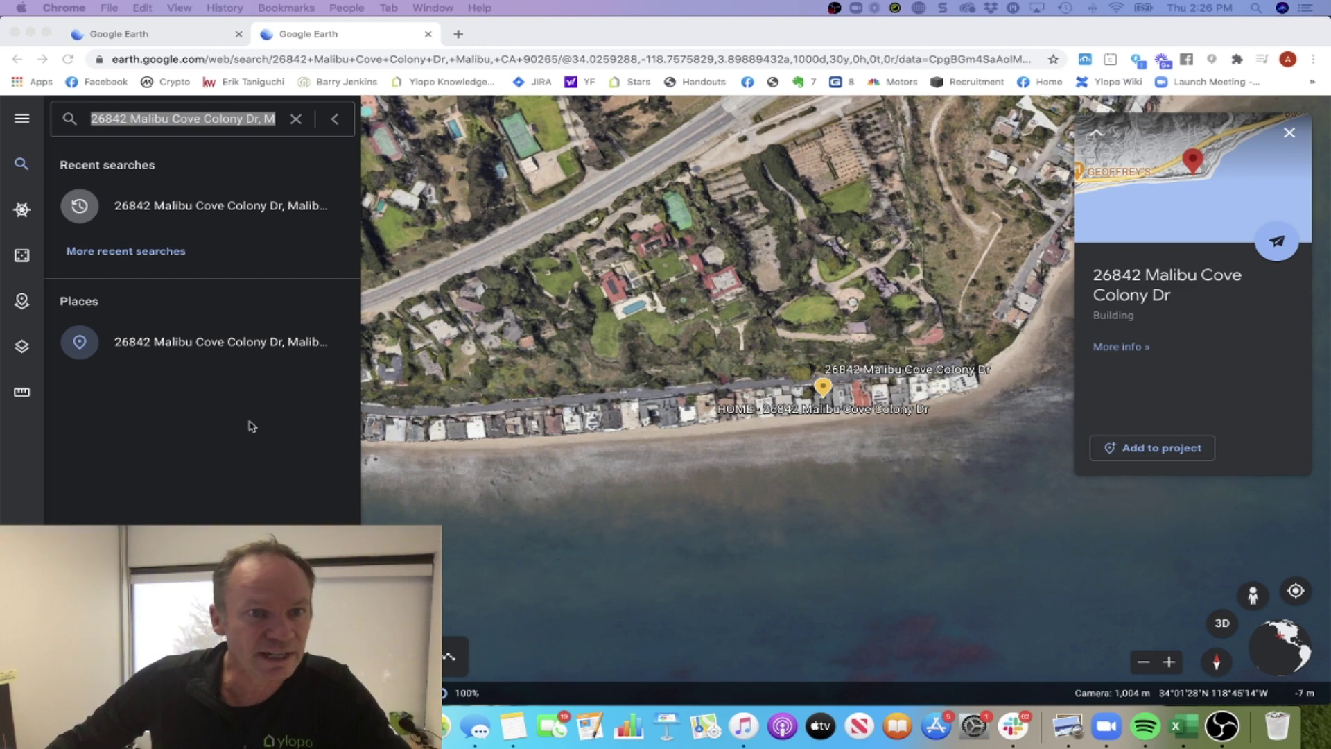
pyautogui.click(298, 124)
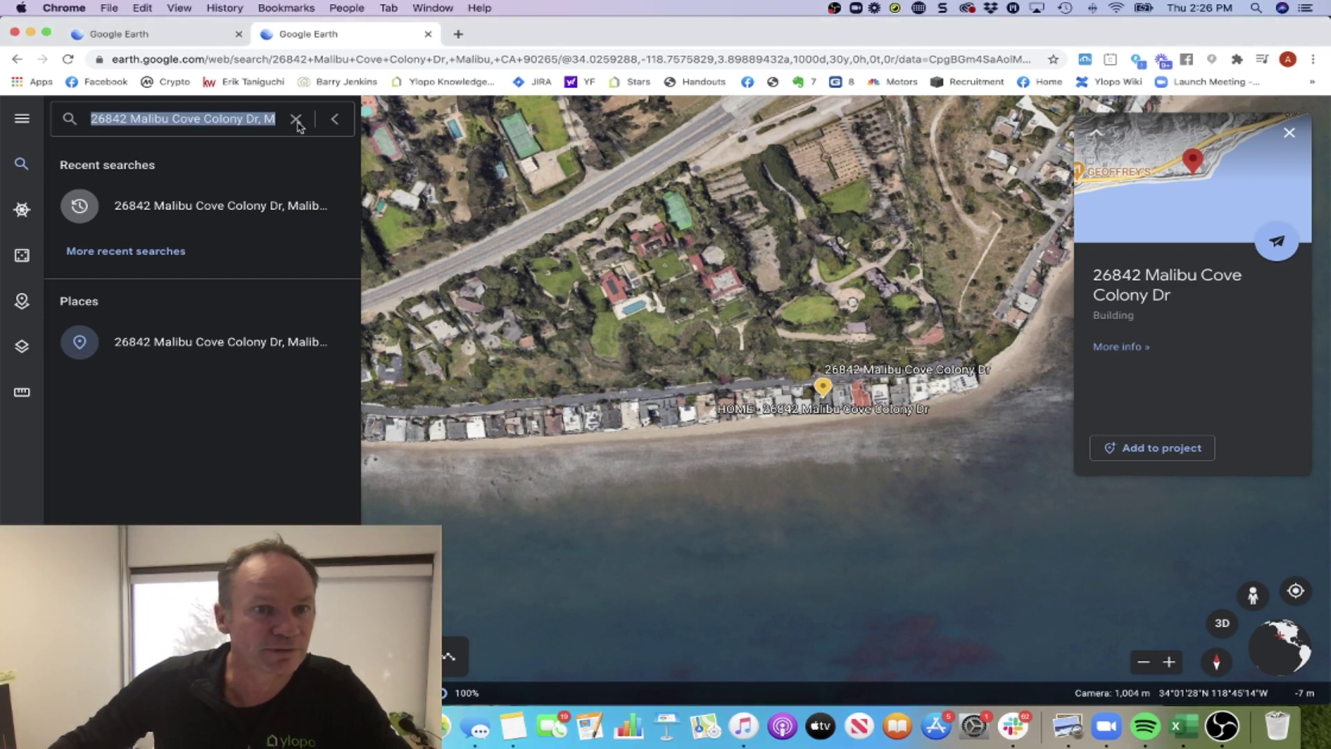
pyautogui.click(228, 119)
pyautogui.tripleClick(253, 118)
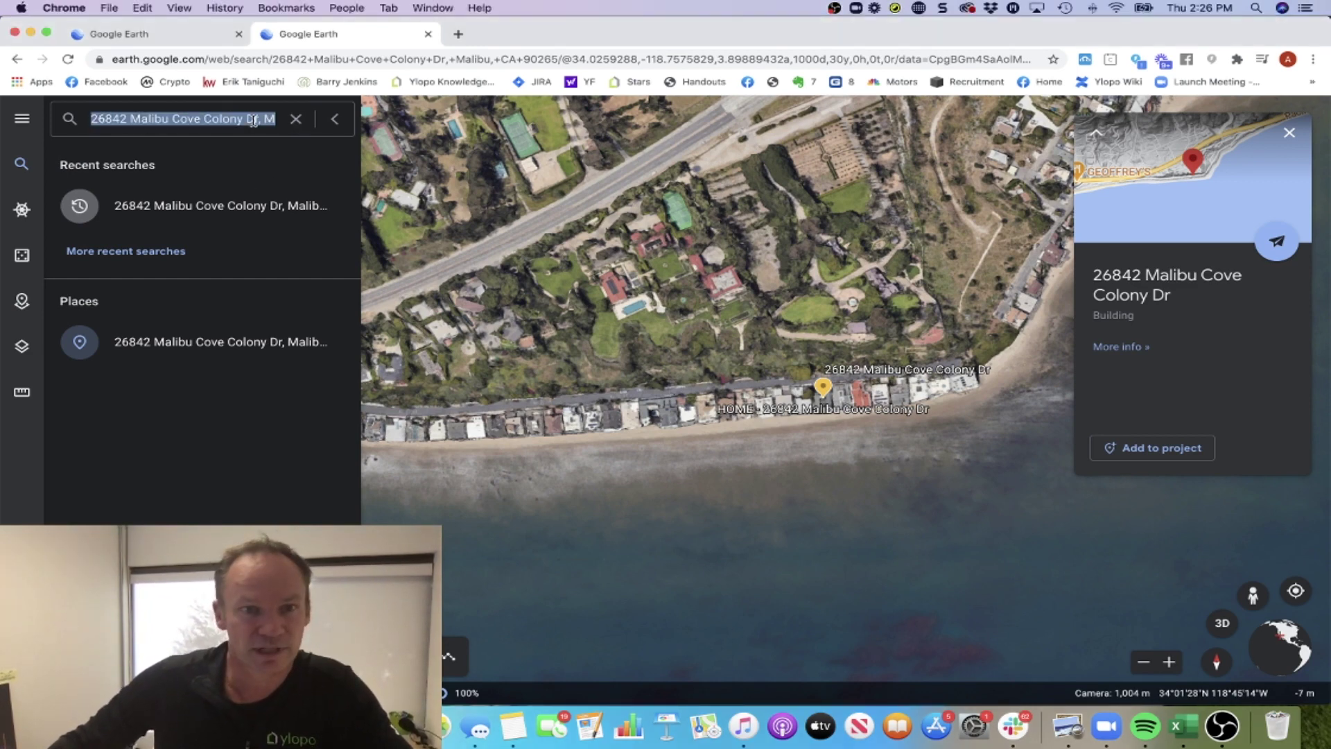
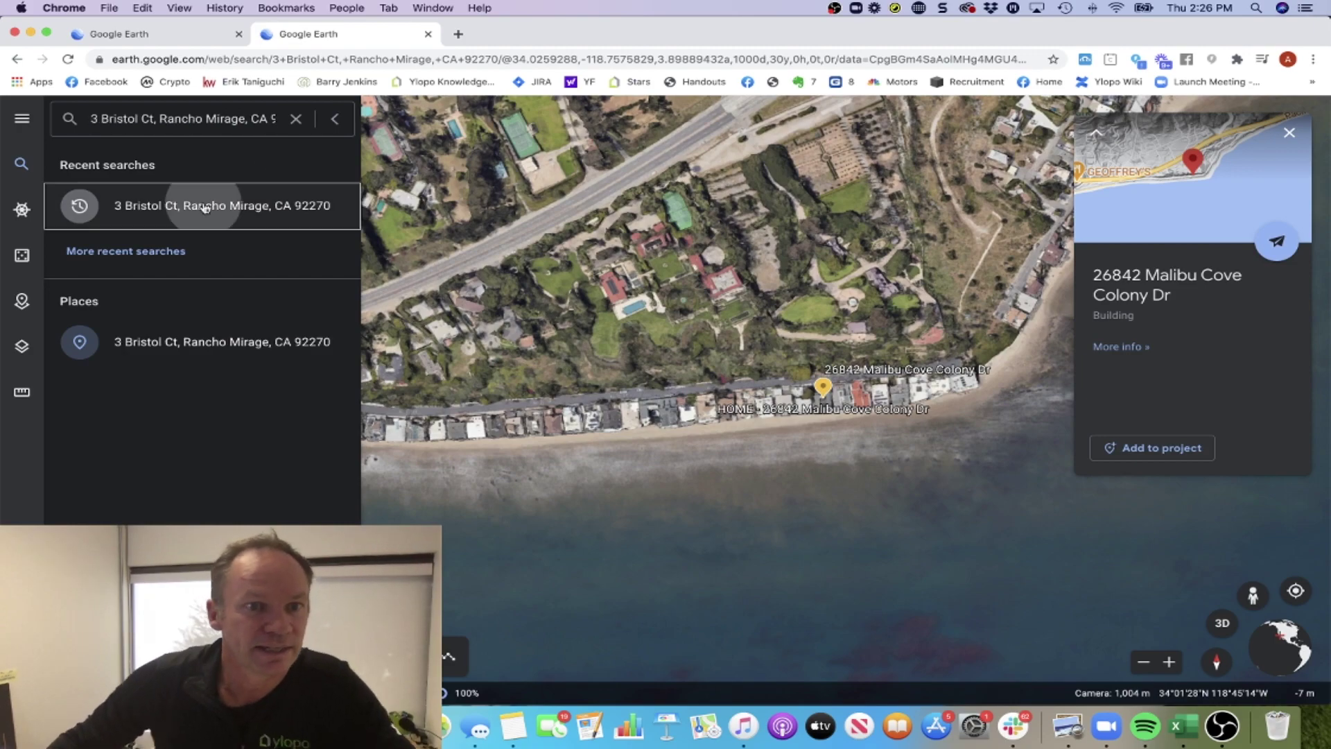
pyautogui.click(208, 205)
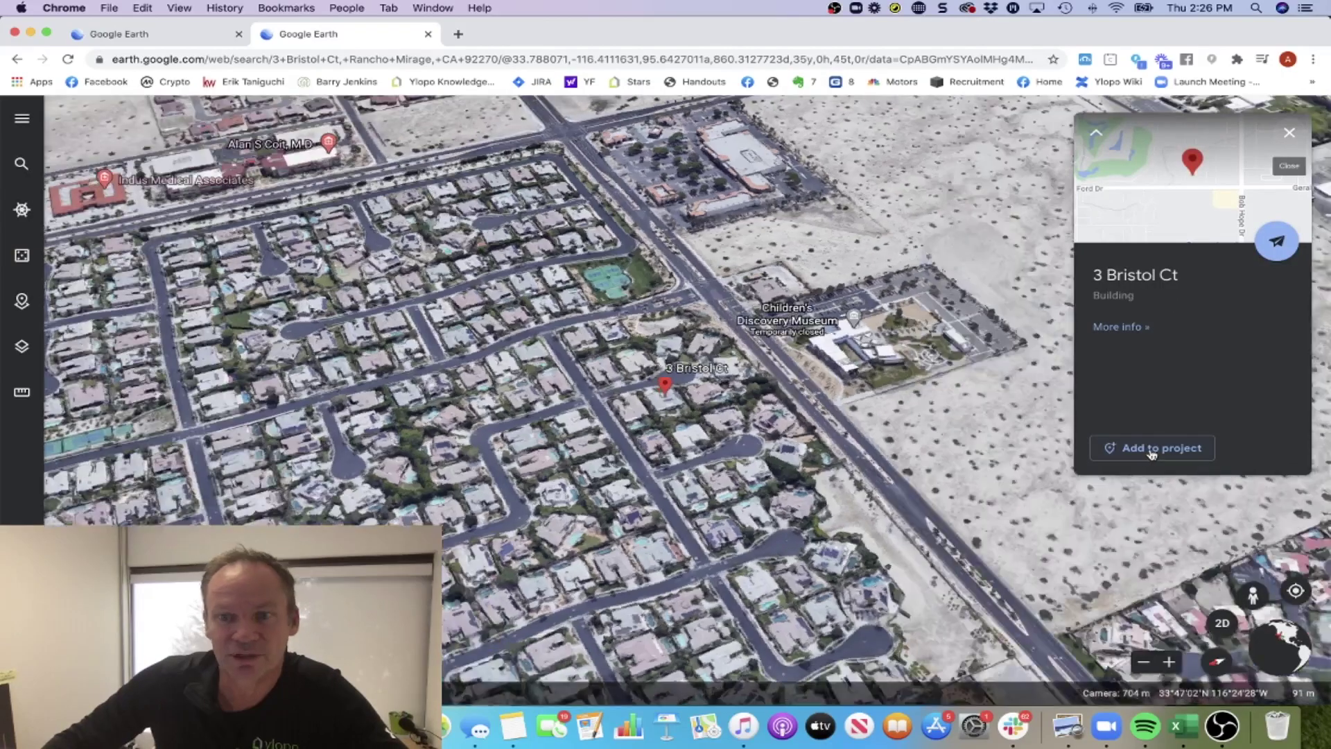
# Add the Rancho Mirage listing to the project with ' - $880k' appended to its title.
pyautogui.click(1151, 449)
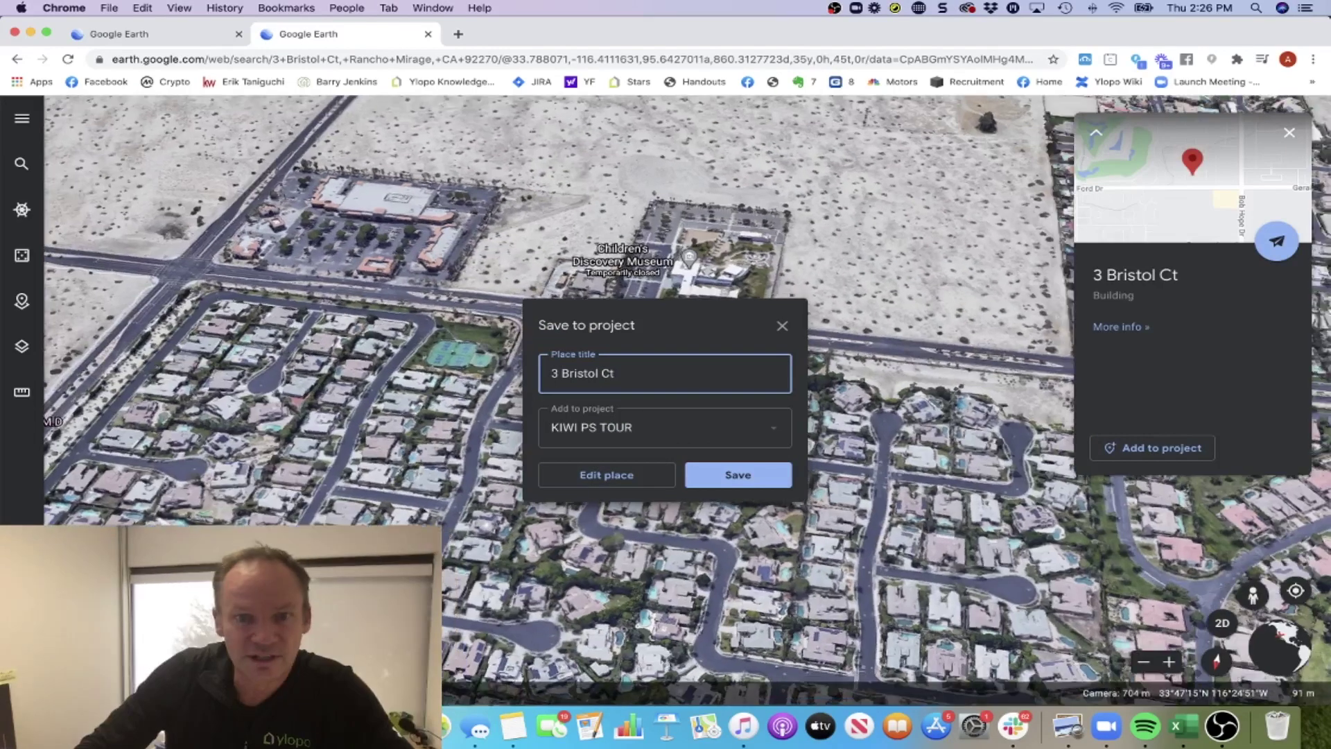
pyautogui.write('- $')
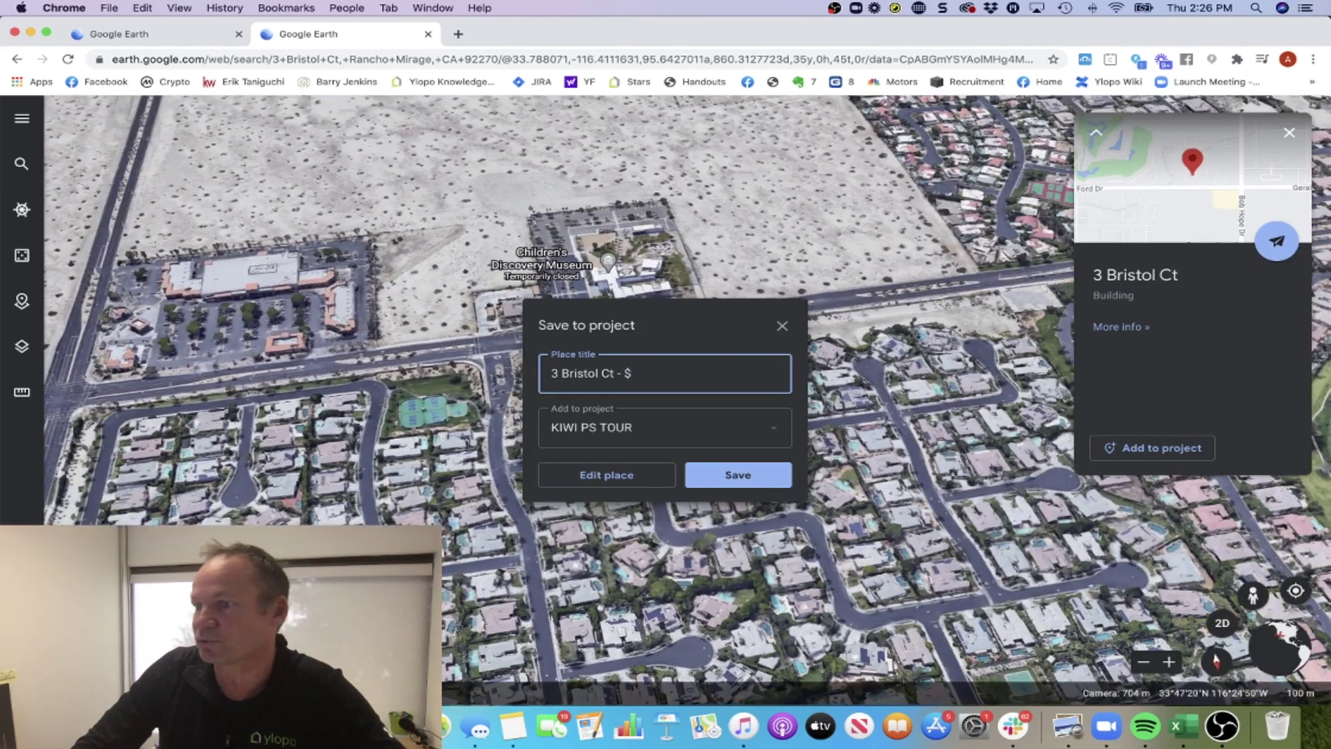
pyautogui.write('88')
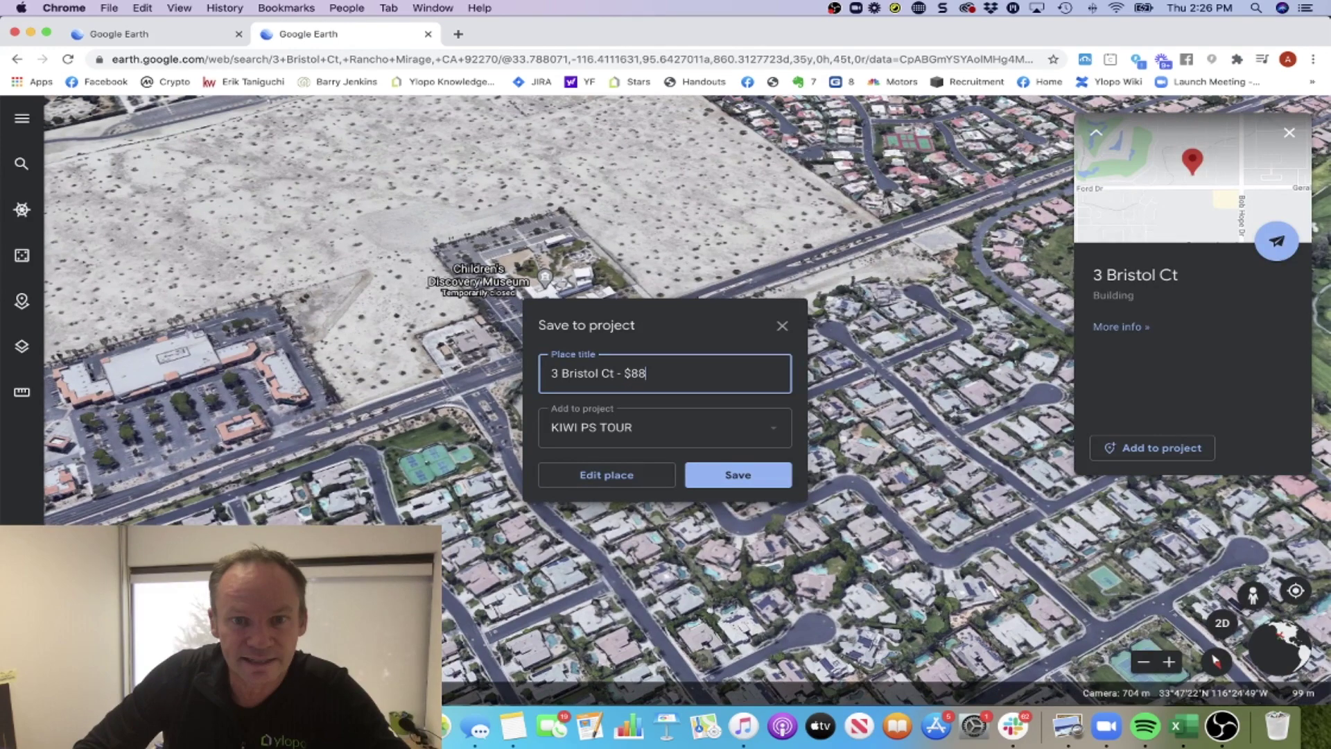
pyautogui.write('0k')
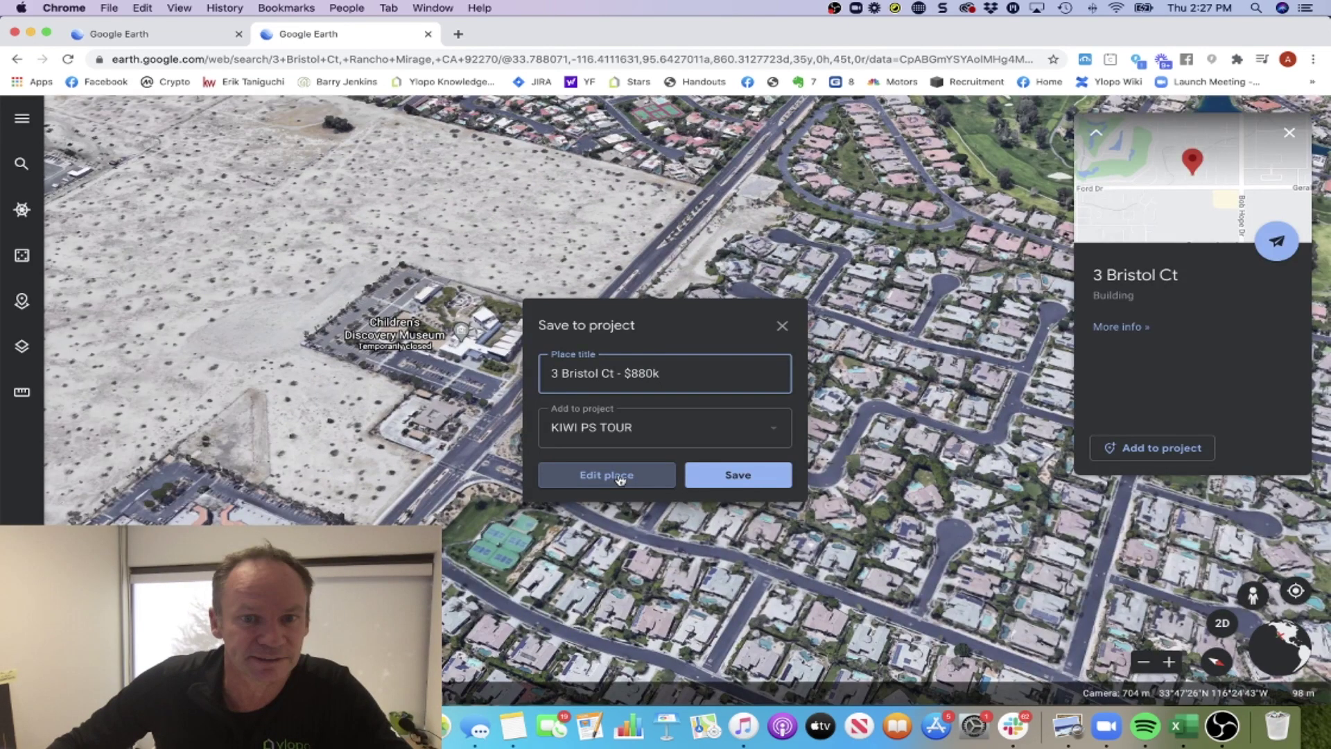
pyautogui.click(620, 479)
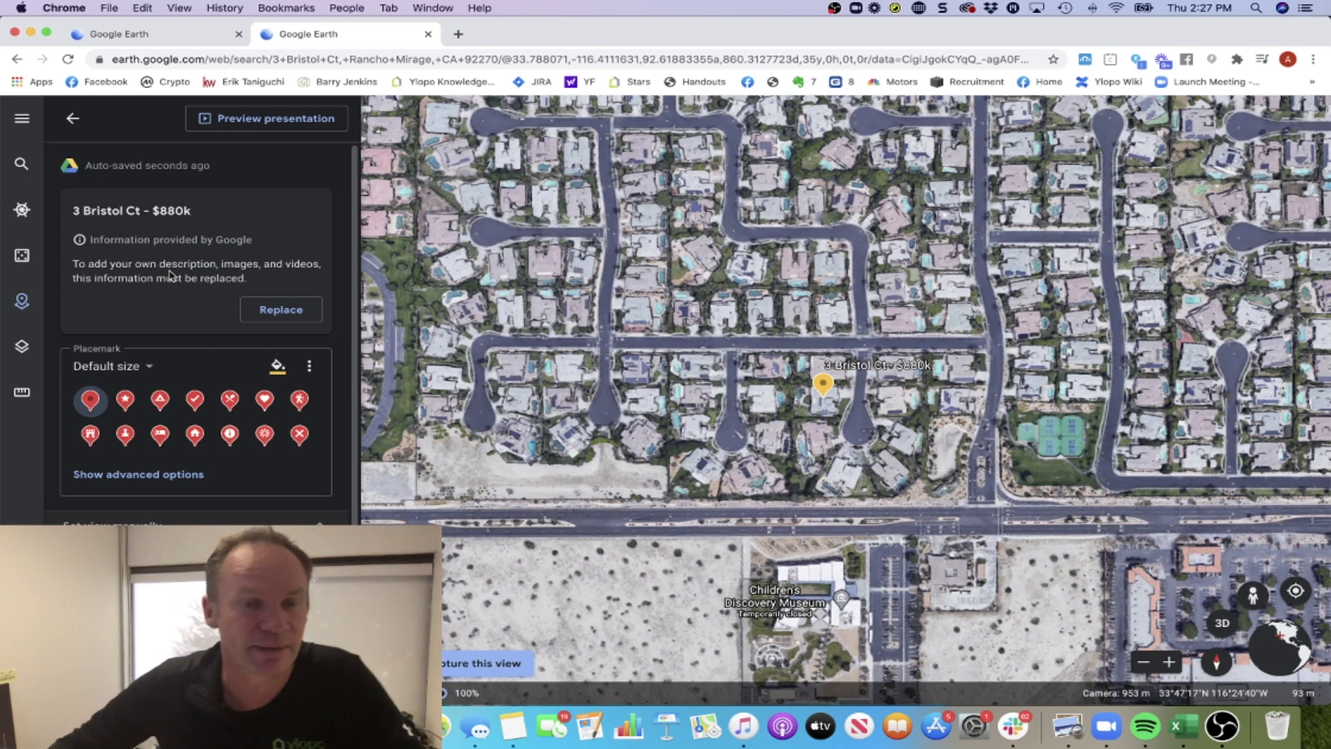
# Replace the listing's info card with editable content and switch its pin to the checkmark icon.
pyautogui.click(277, 316)
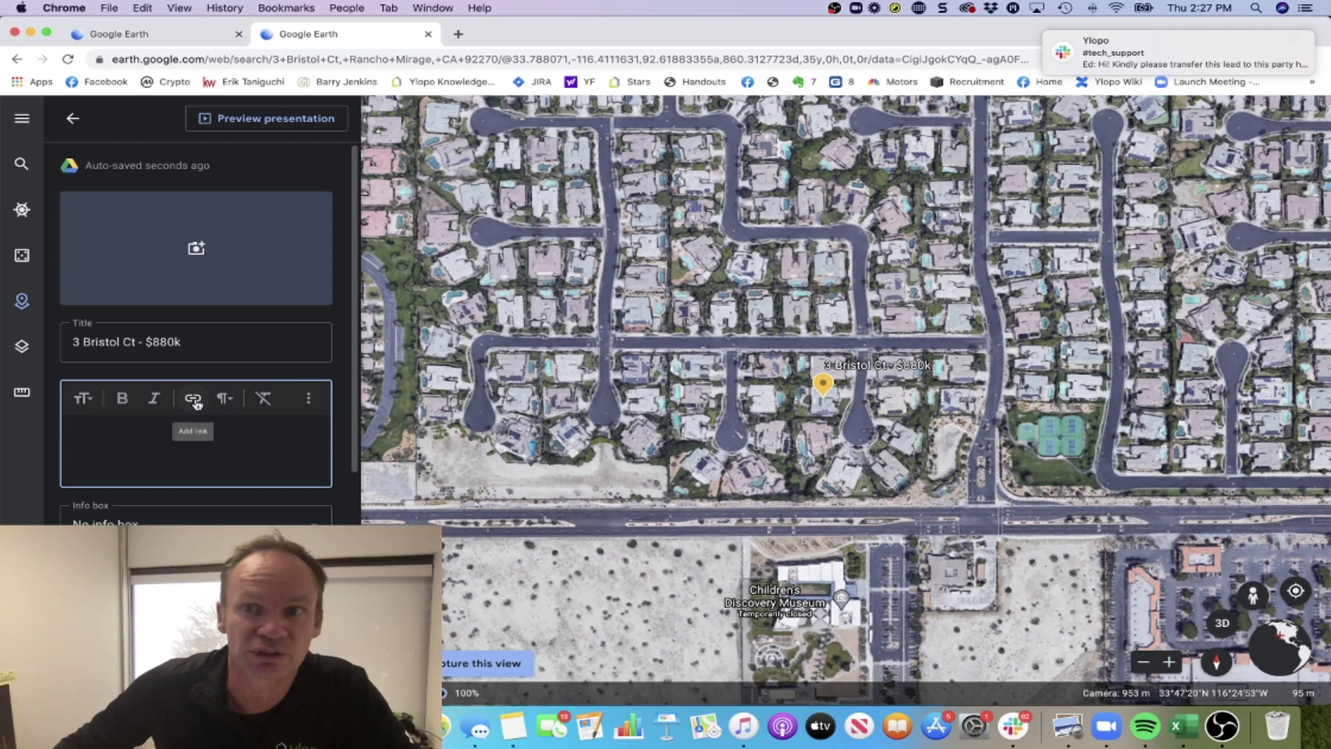
pyautogui.scroll(-4, 191, 456)
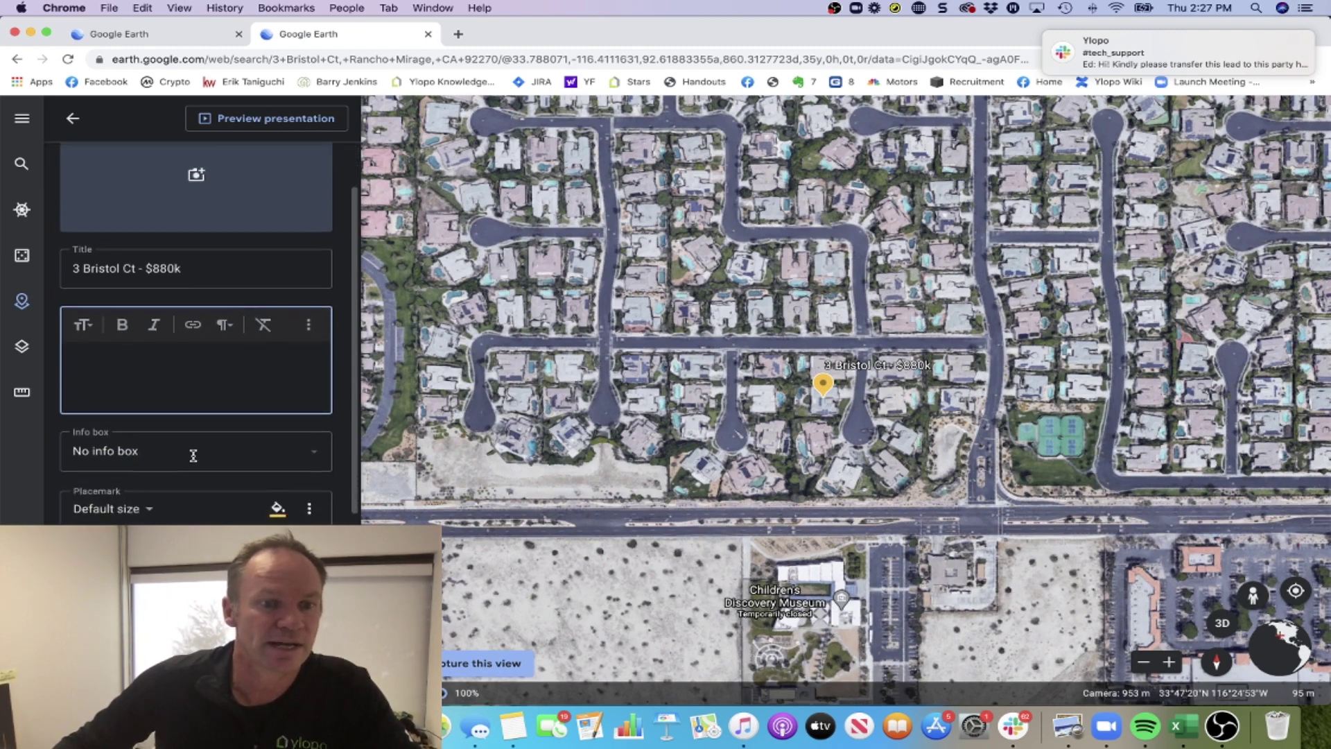
pyautogui.scroll(-2, 196, 459)
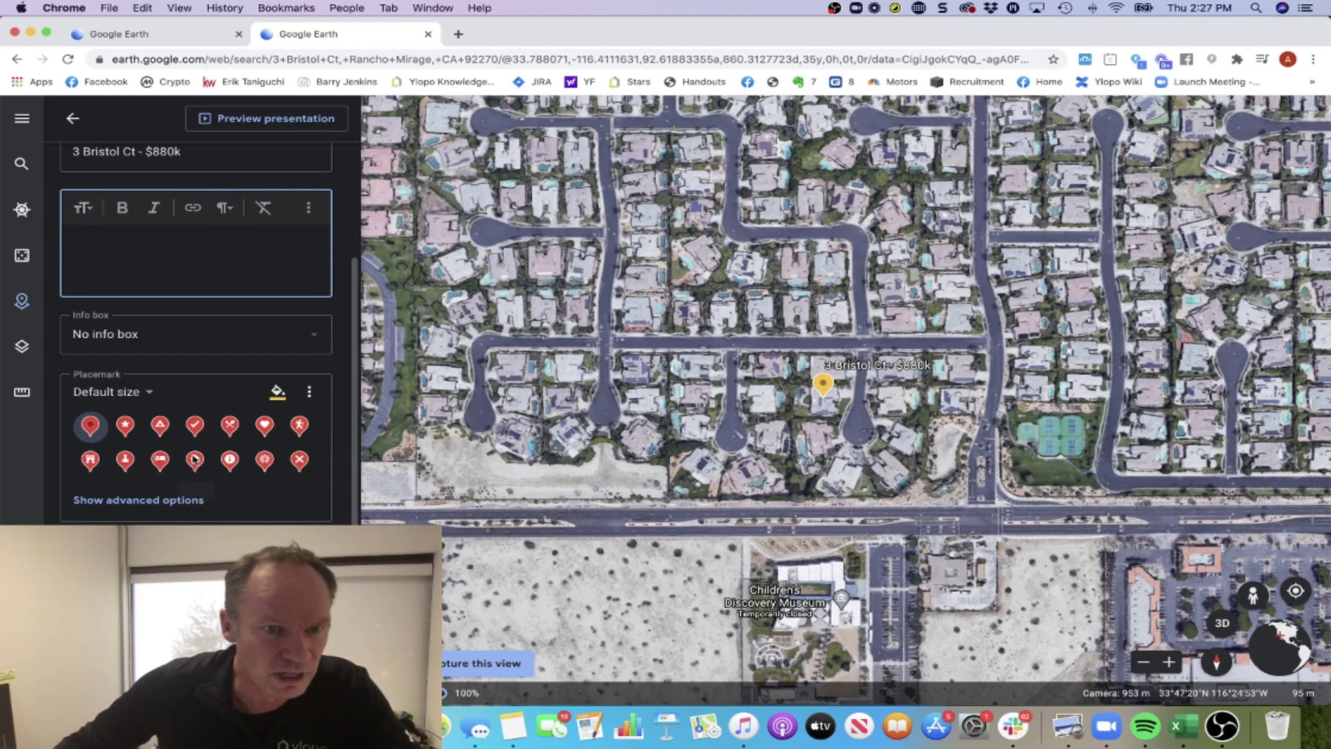
pyautogui.click(196, 427)
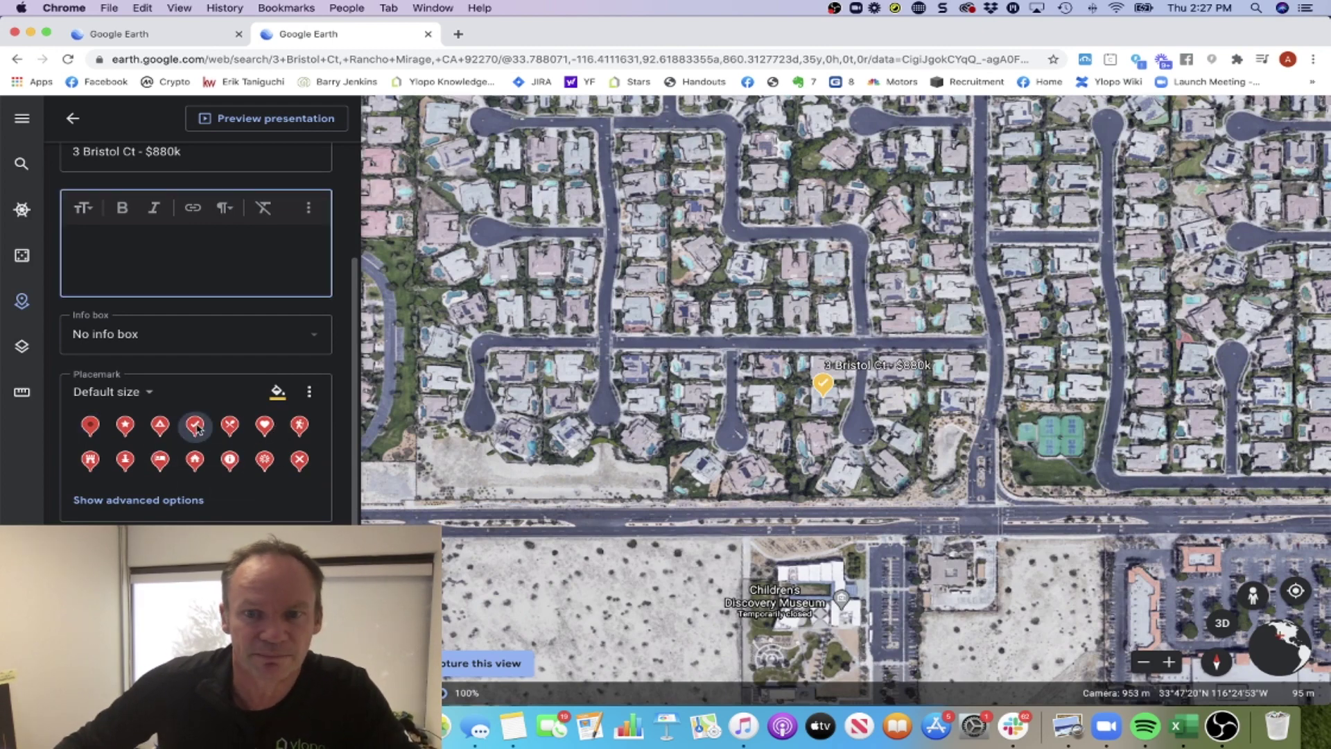
pyautogui.scroll(-5, 197, 505)
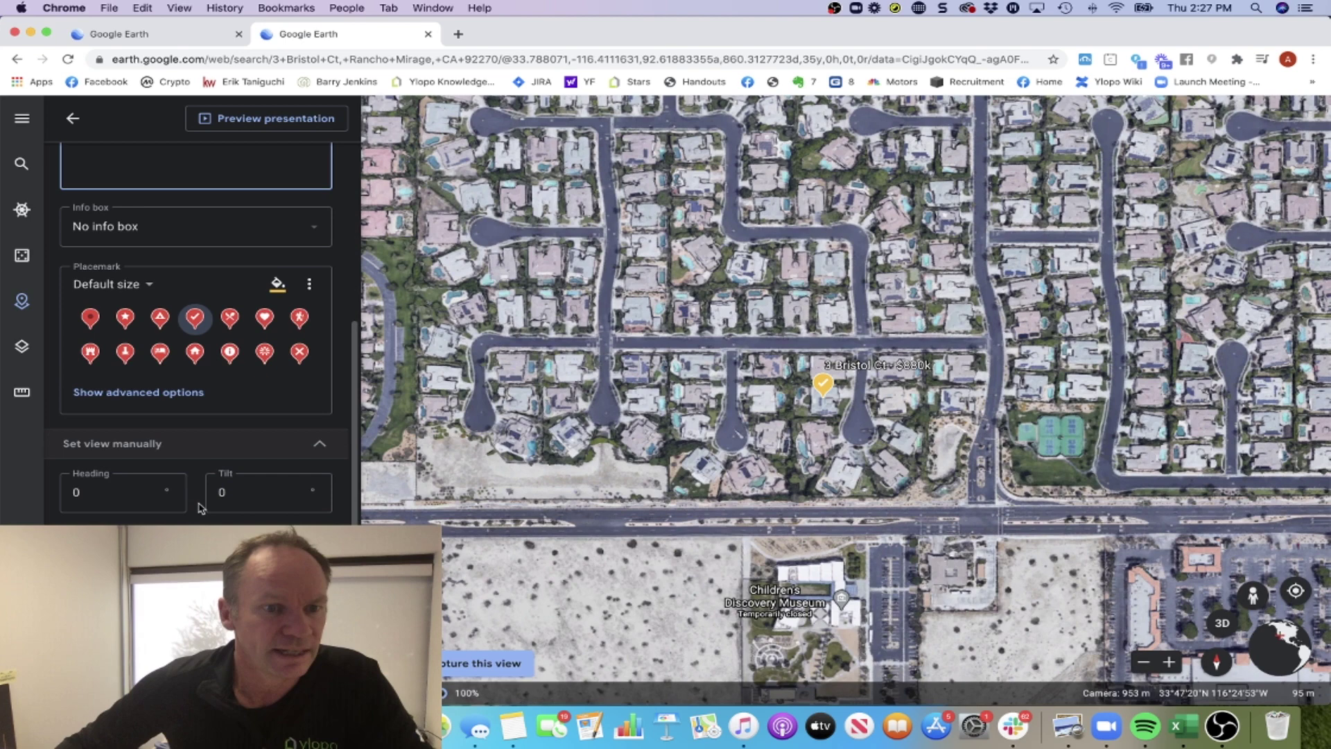
pyautogui.scroll(10, 203, 388)
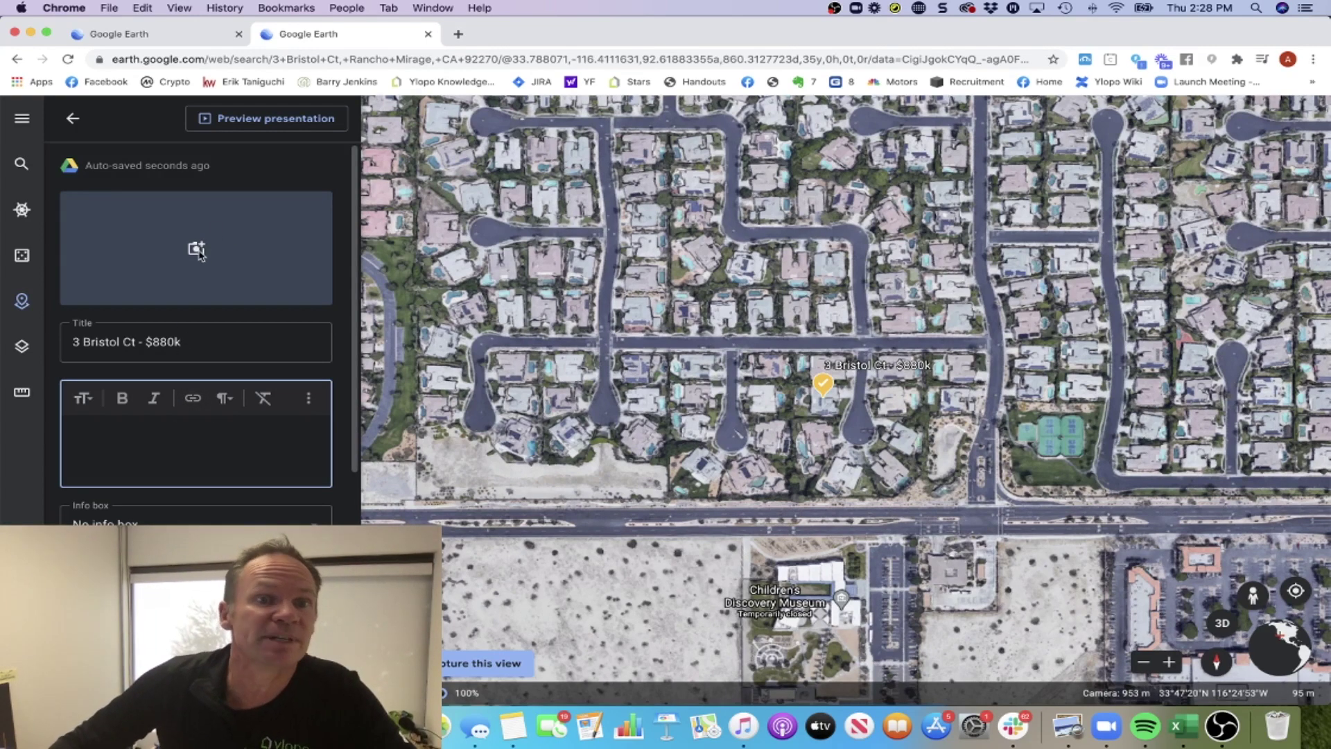
# Go back from the feature editor to the project's list of two places.
pyautogui.click(71, 118)
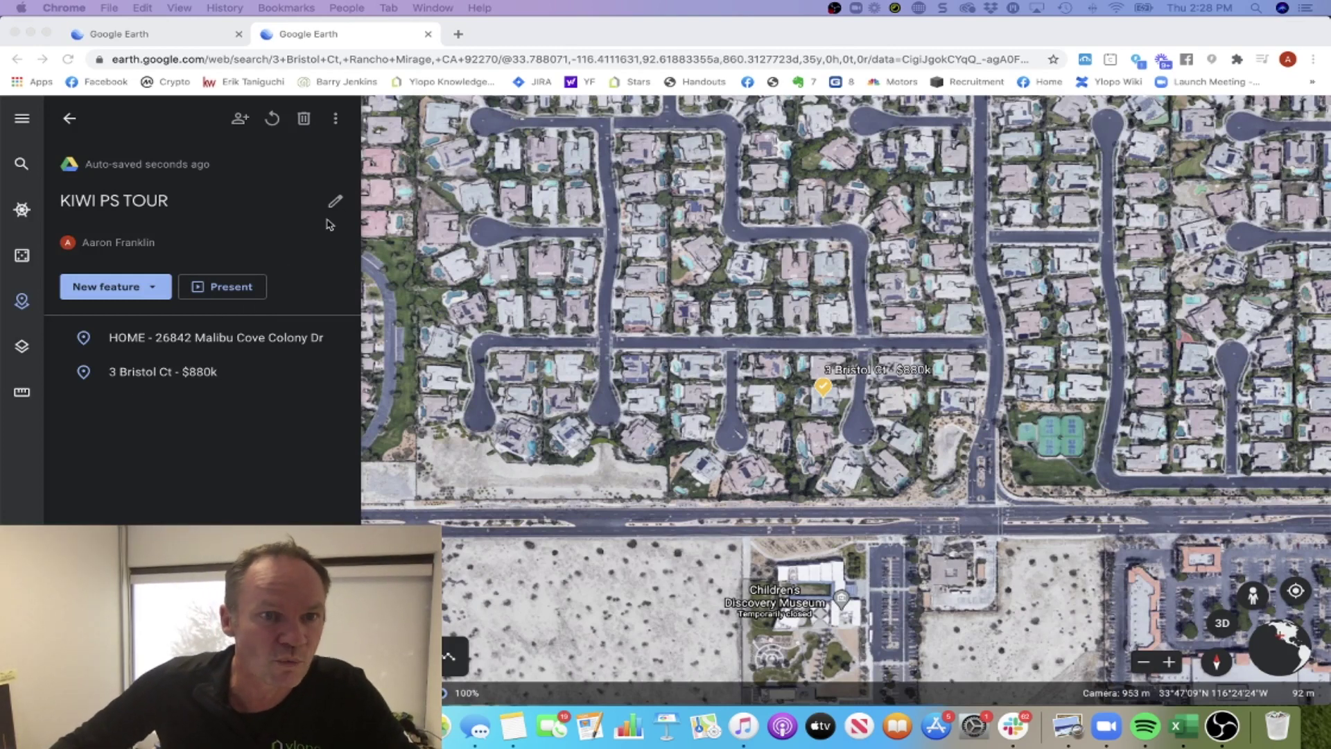
# Search to add a place by pasting the Palm Valley School address, then fly there.
pyautogui.click(152, 292)
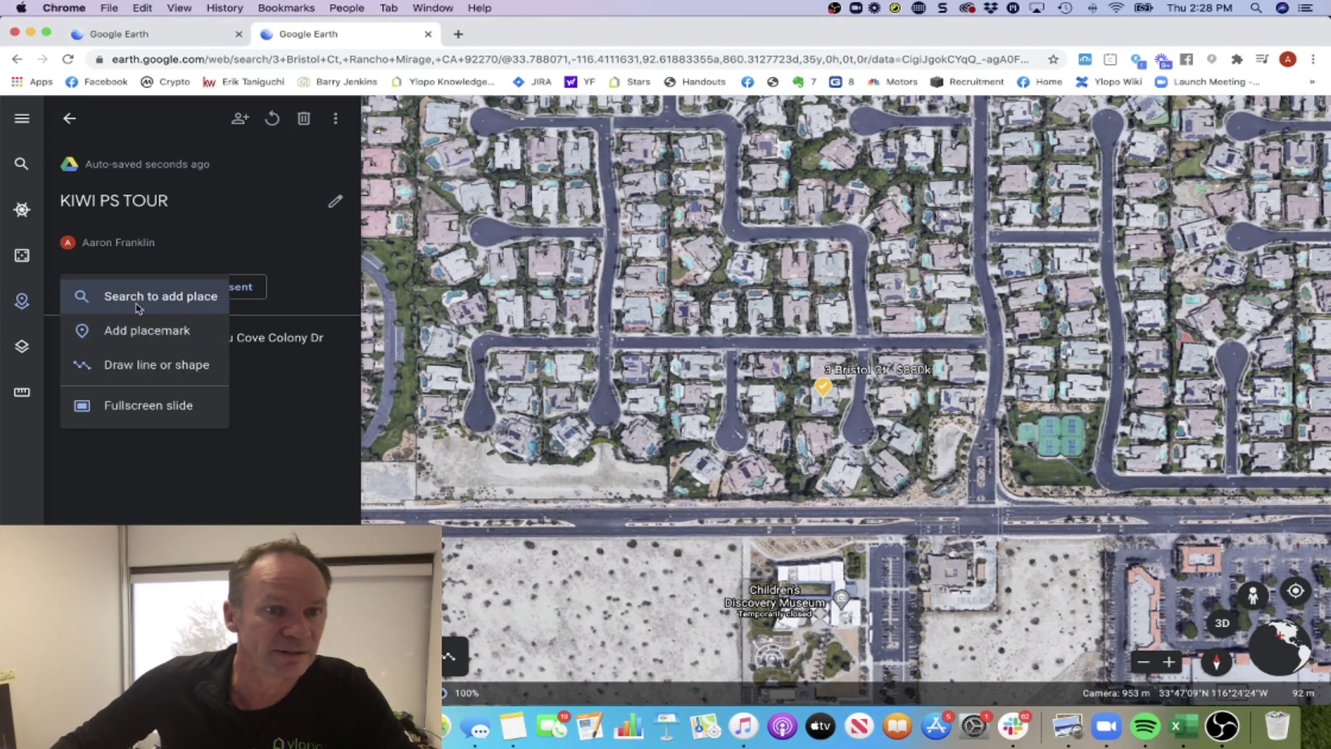
pyautogui.click(153, 293)
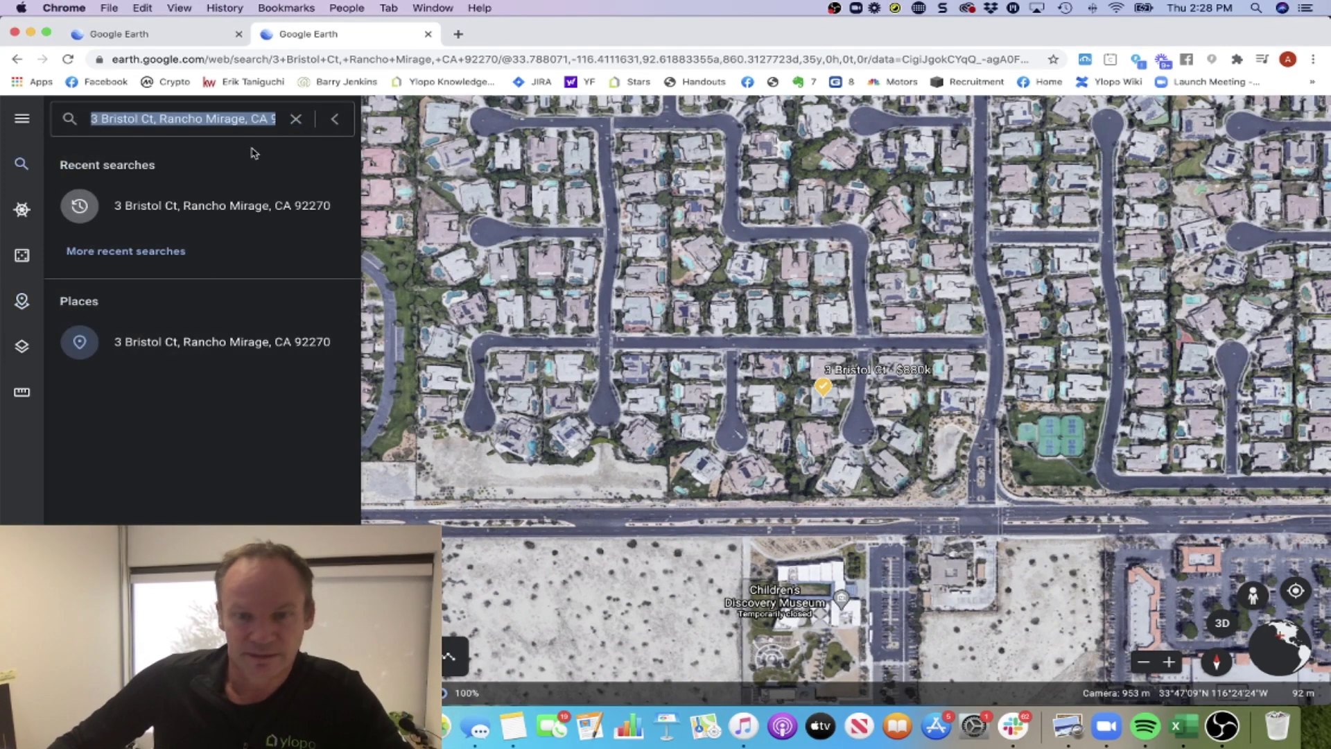
pyautogui.write('35525 Da Vall Dr, Rancho Mirage, CA 92270')
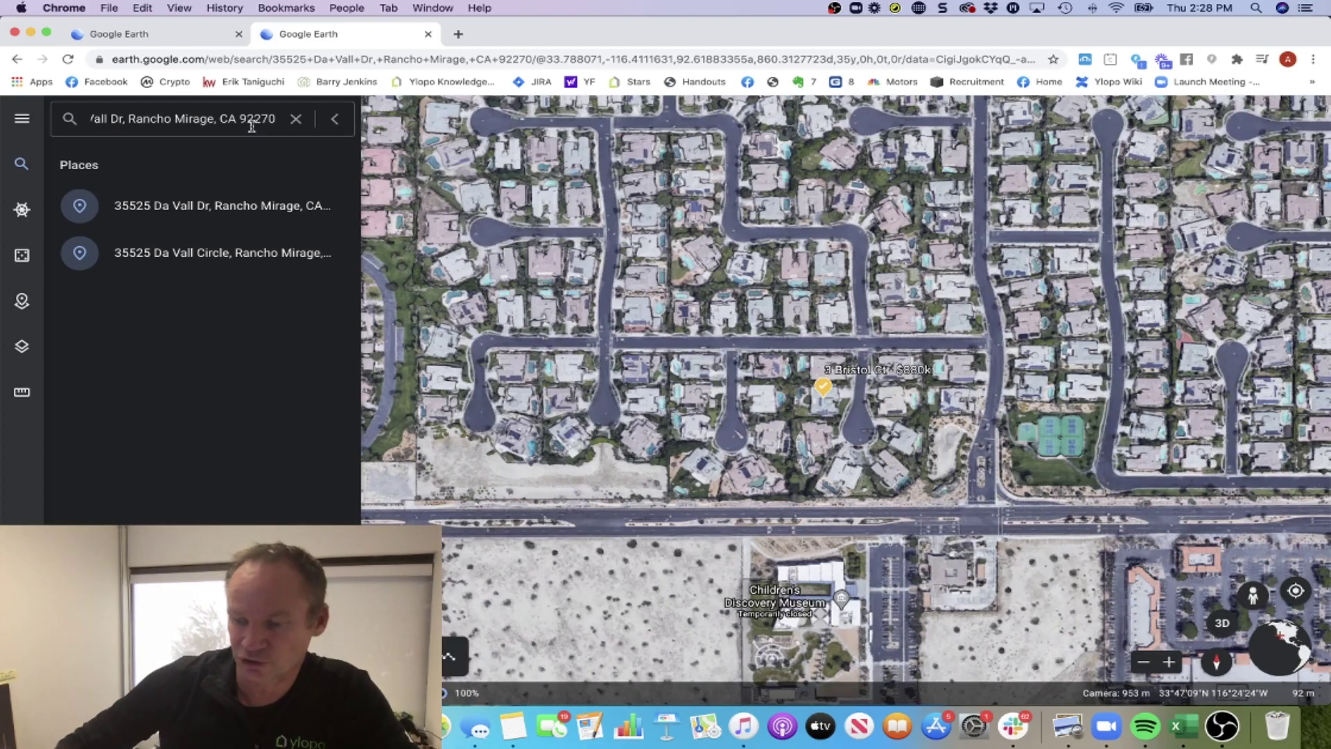
pyautogui.press('Return')
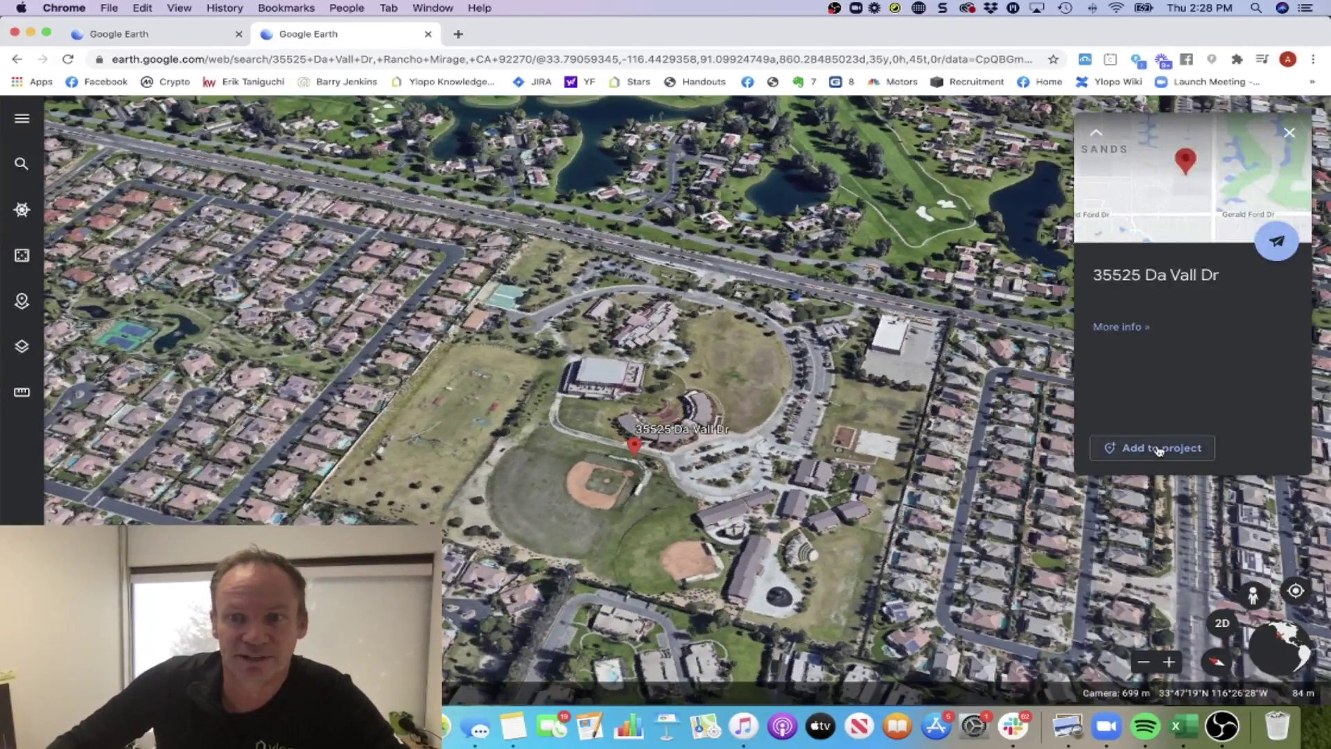
# Add the school to the project with ' - Palm Valley School' appended to its title.
pyautogui.click(1160, 449)
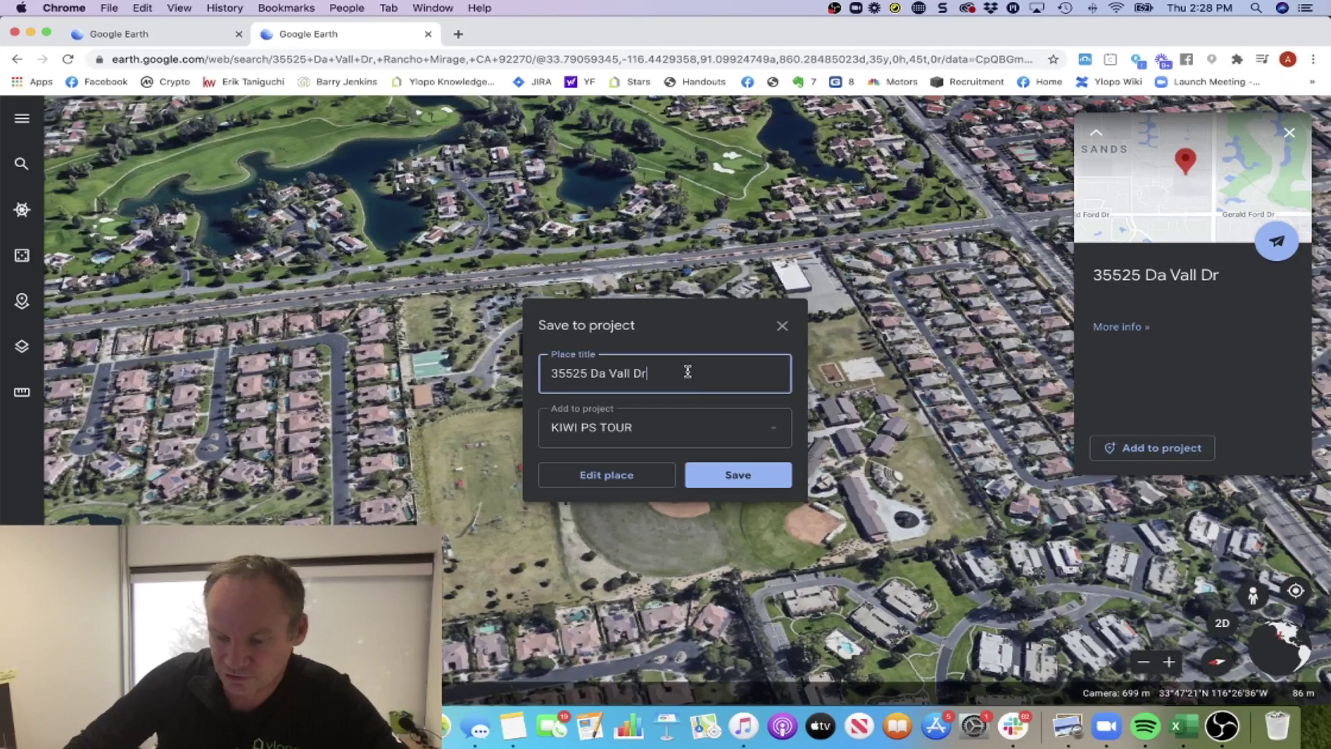
pyautogui.click(686, 371)
pyautogui.write('-')
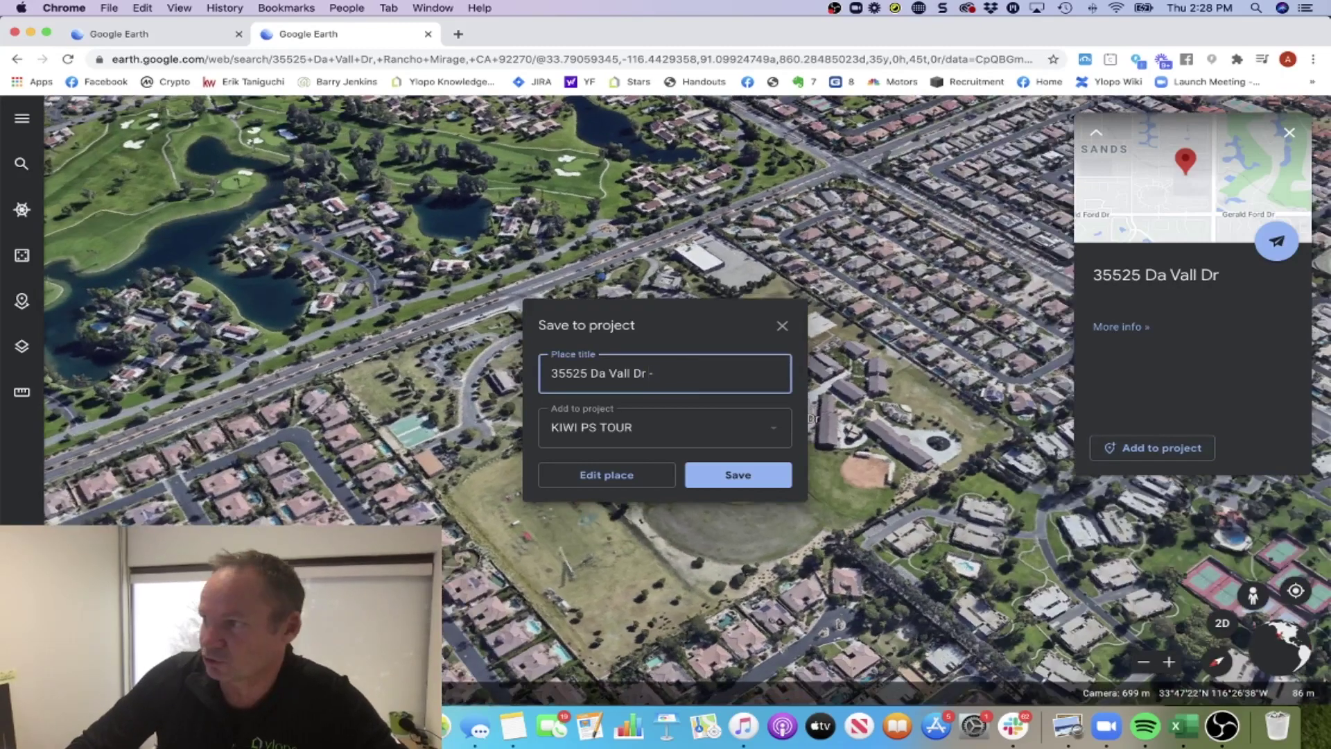
pyautogui.write(' Palm V')
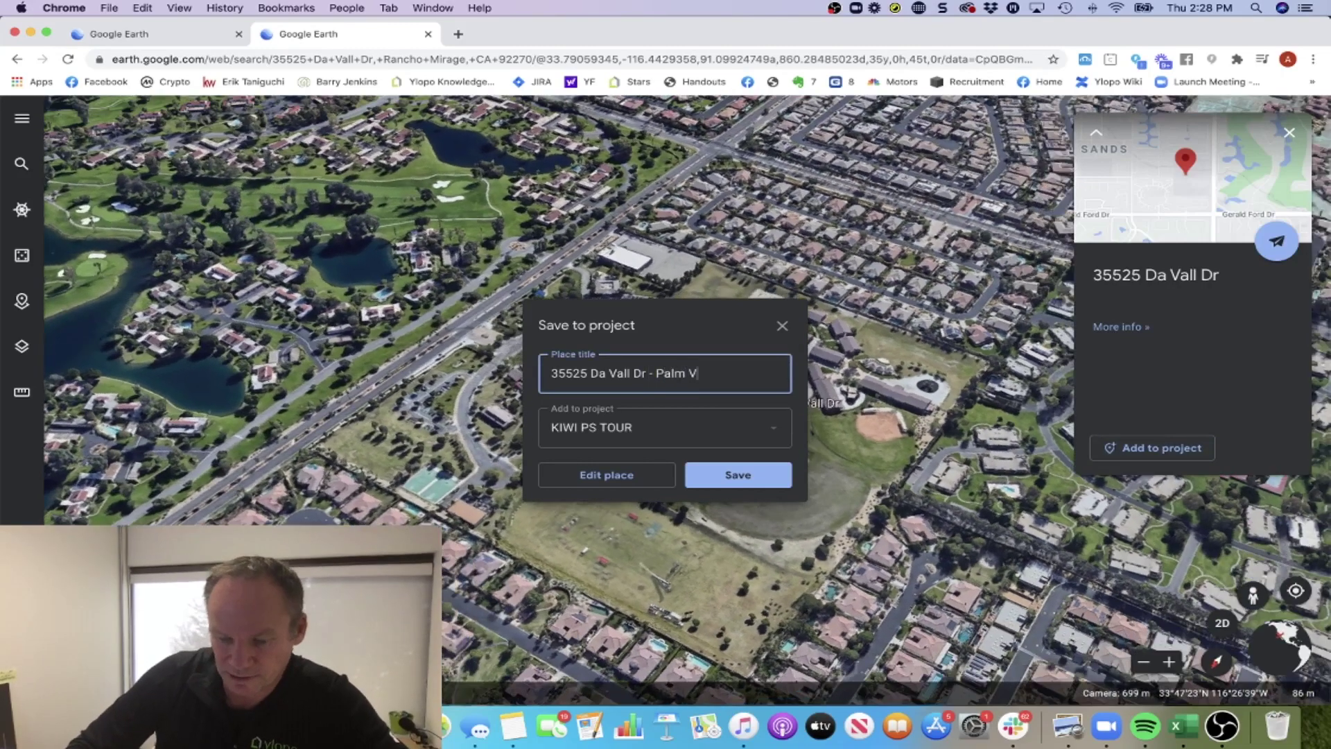
pyautogui.write('alley School')
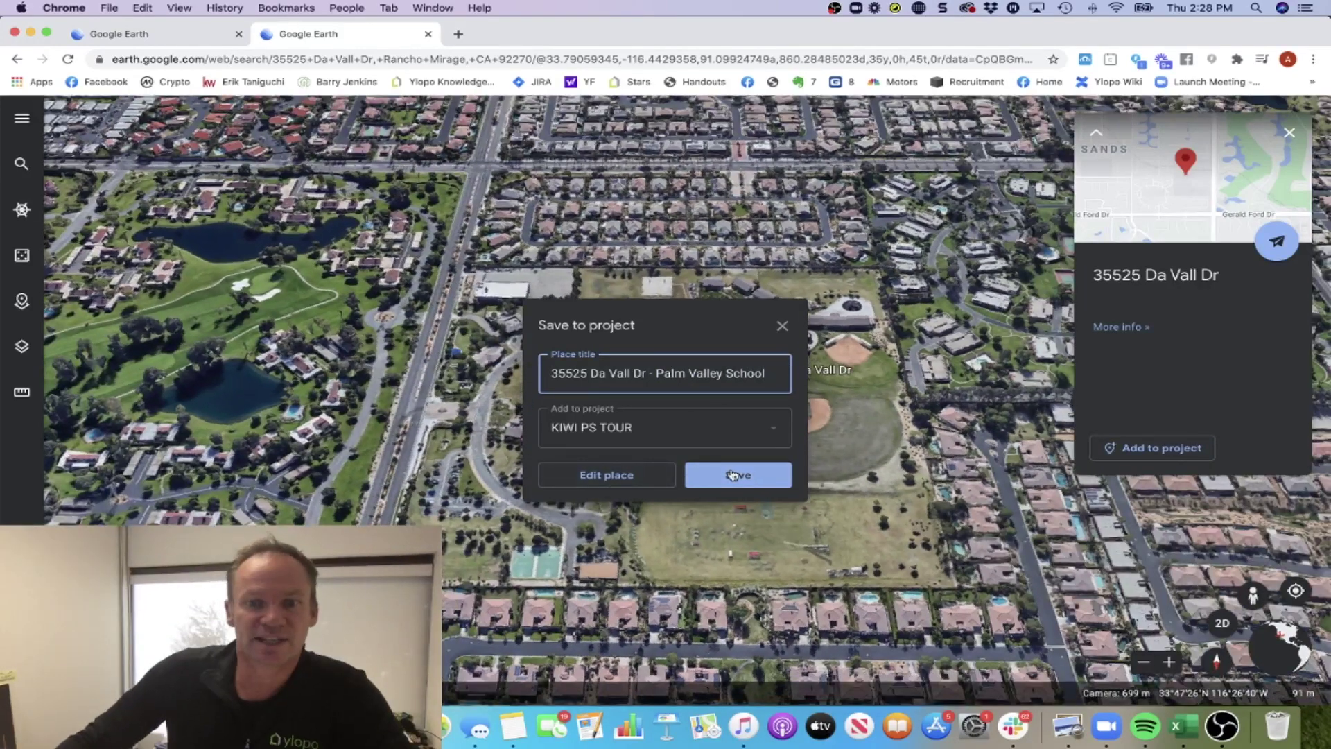
pyautogui.click(733, 475)
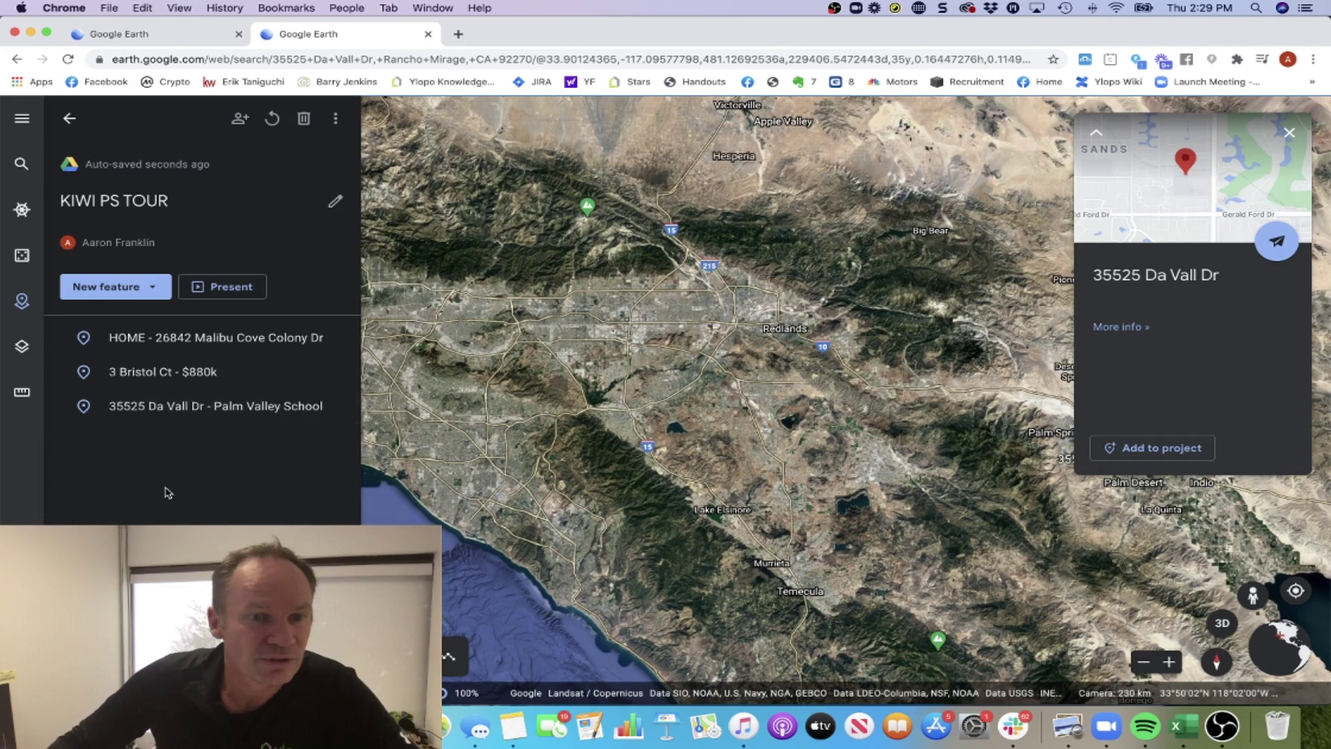
# Present the KIWI PS TOUR project and close the home placemark's card.
pyautogui.click(212, 287)
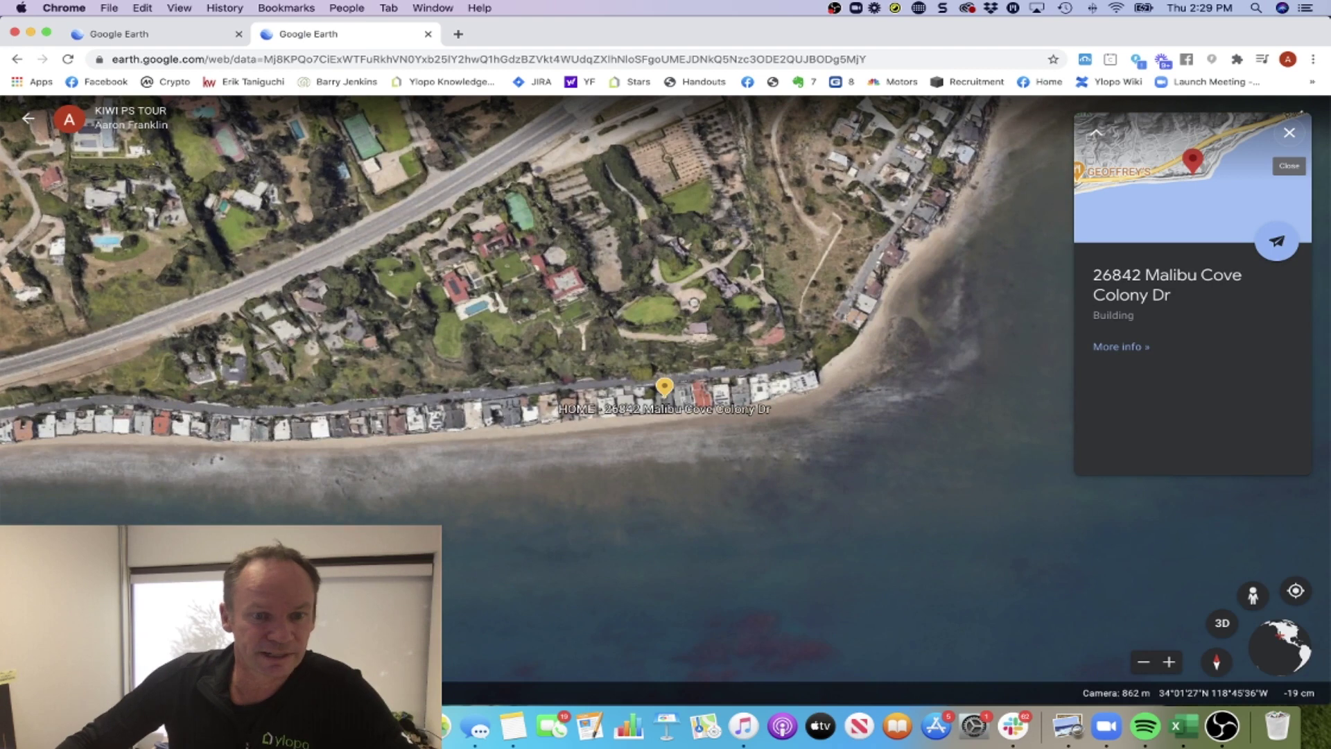
pyautogui.click(1289, 132)
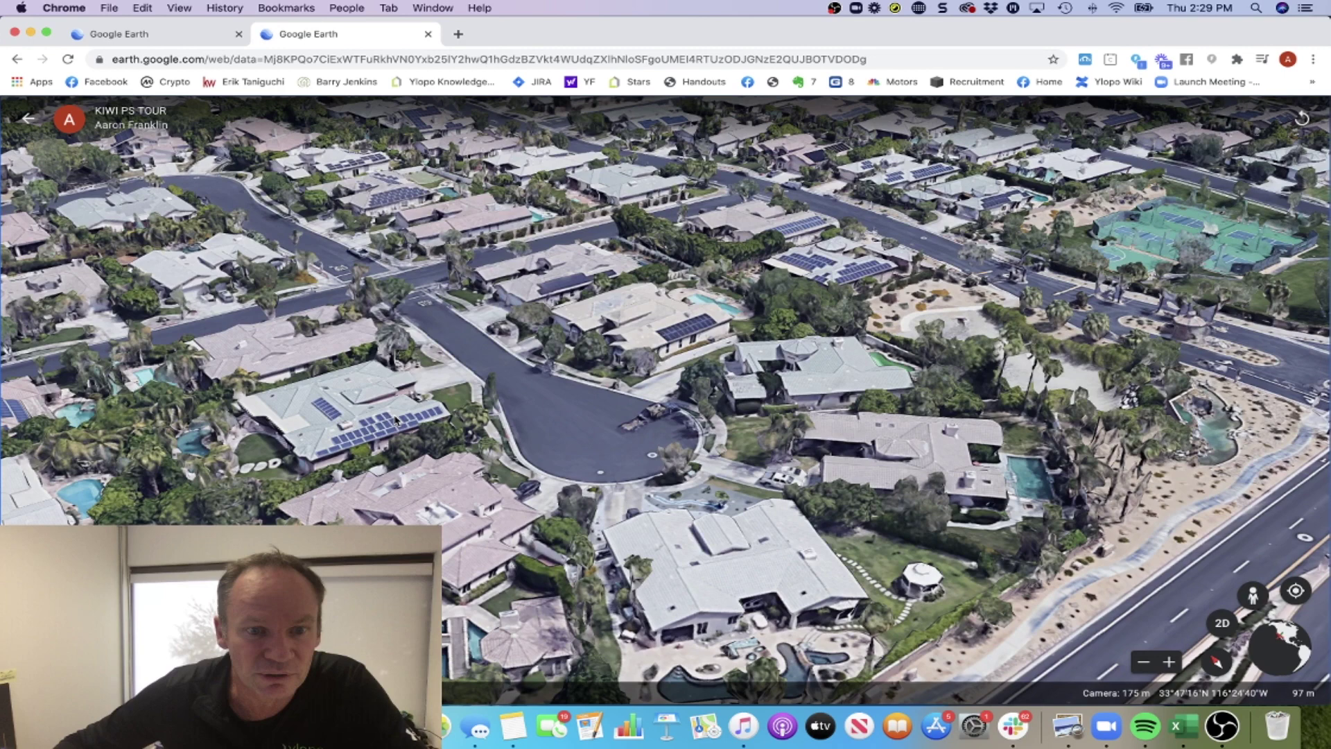
pyautogui.click(1252, 594)
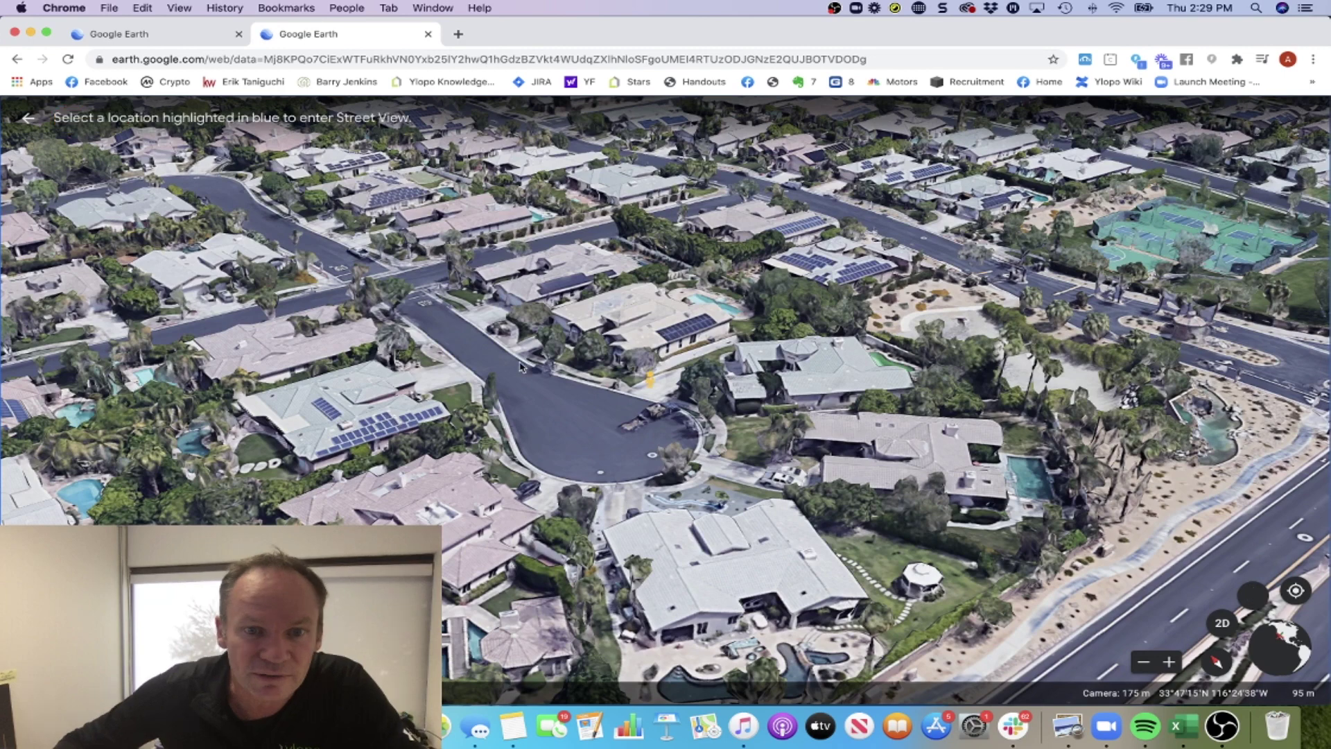
pyautogui.click(479, 366)
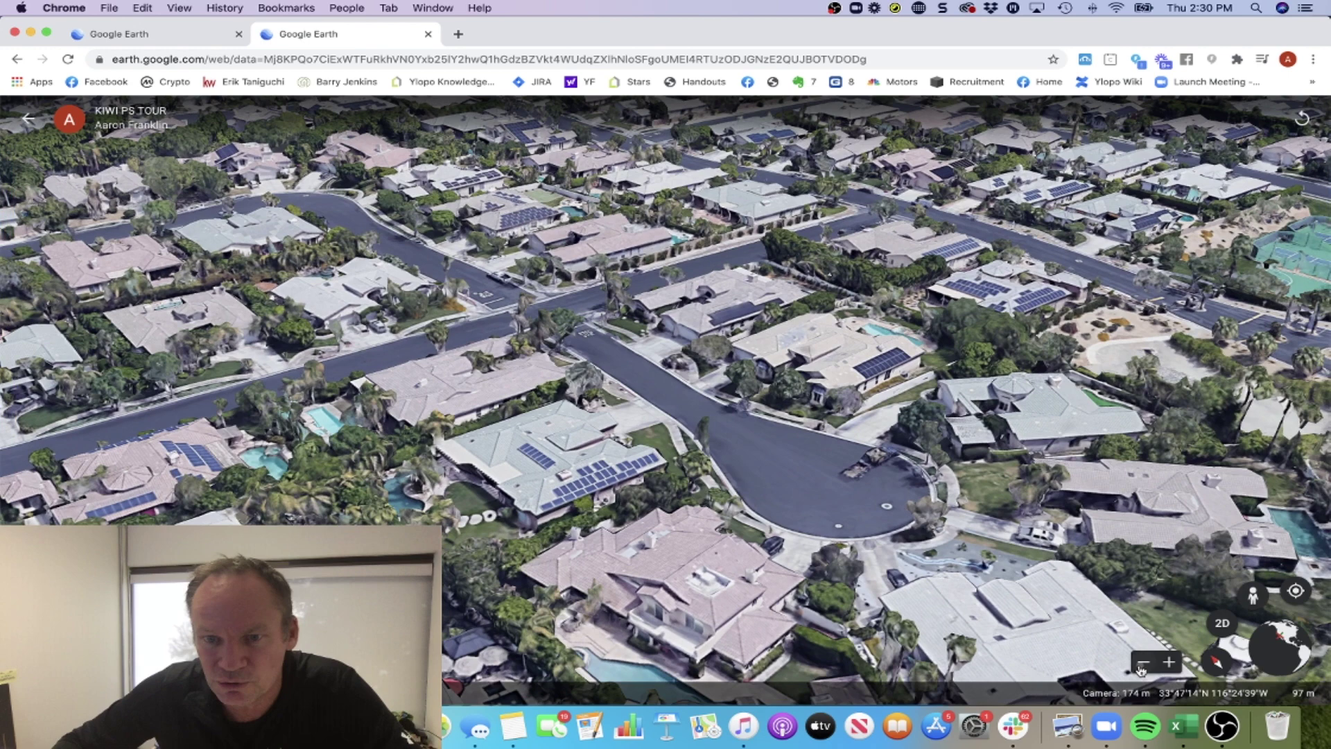
pyautogui.click(1142, 663)
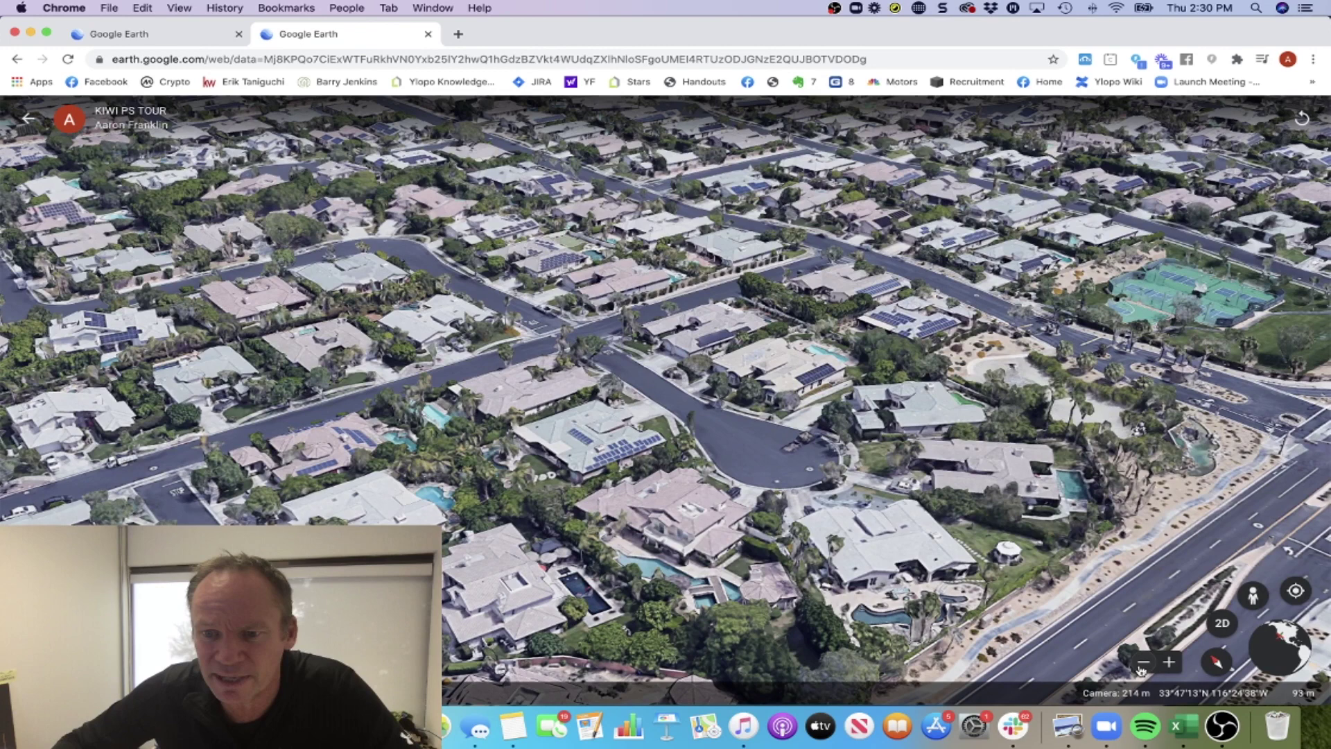
pyautogui.click(1142, 662)
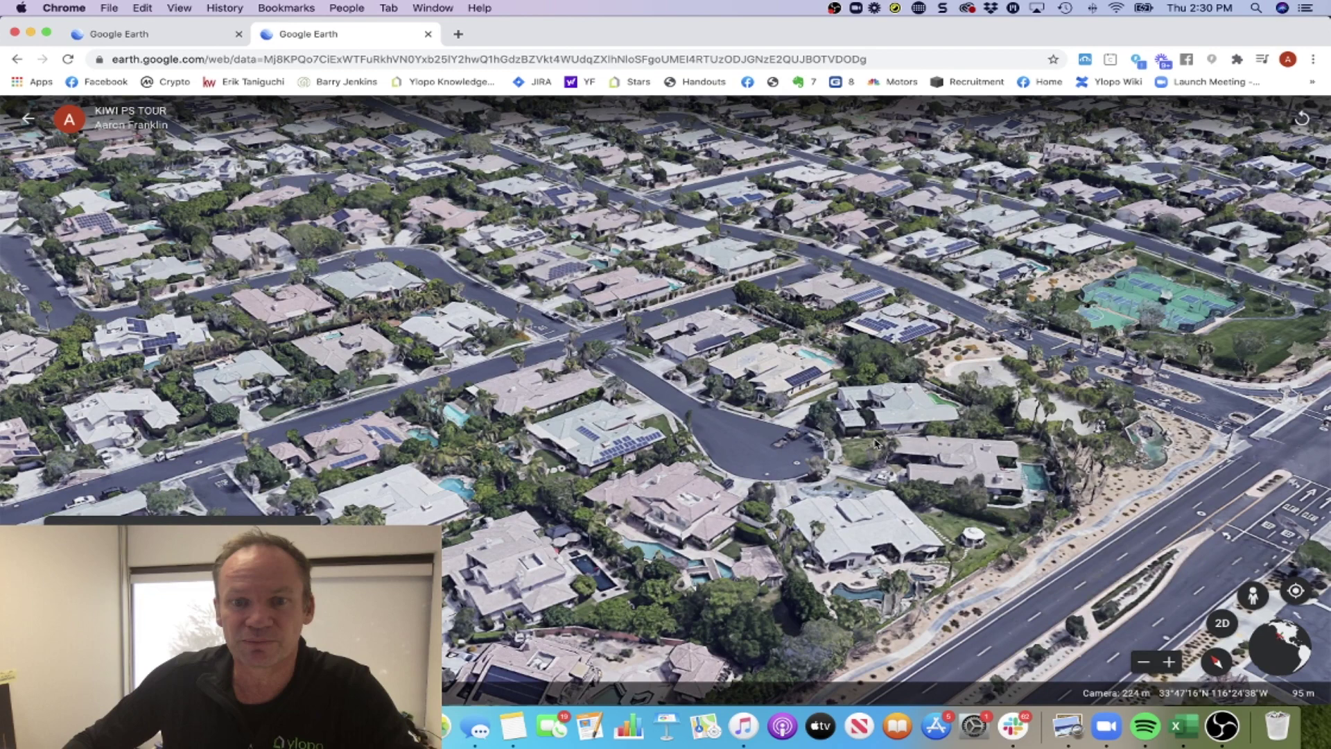
pyautogui.scroll(-5, 876, 443)
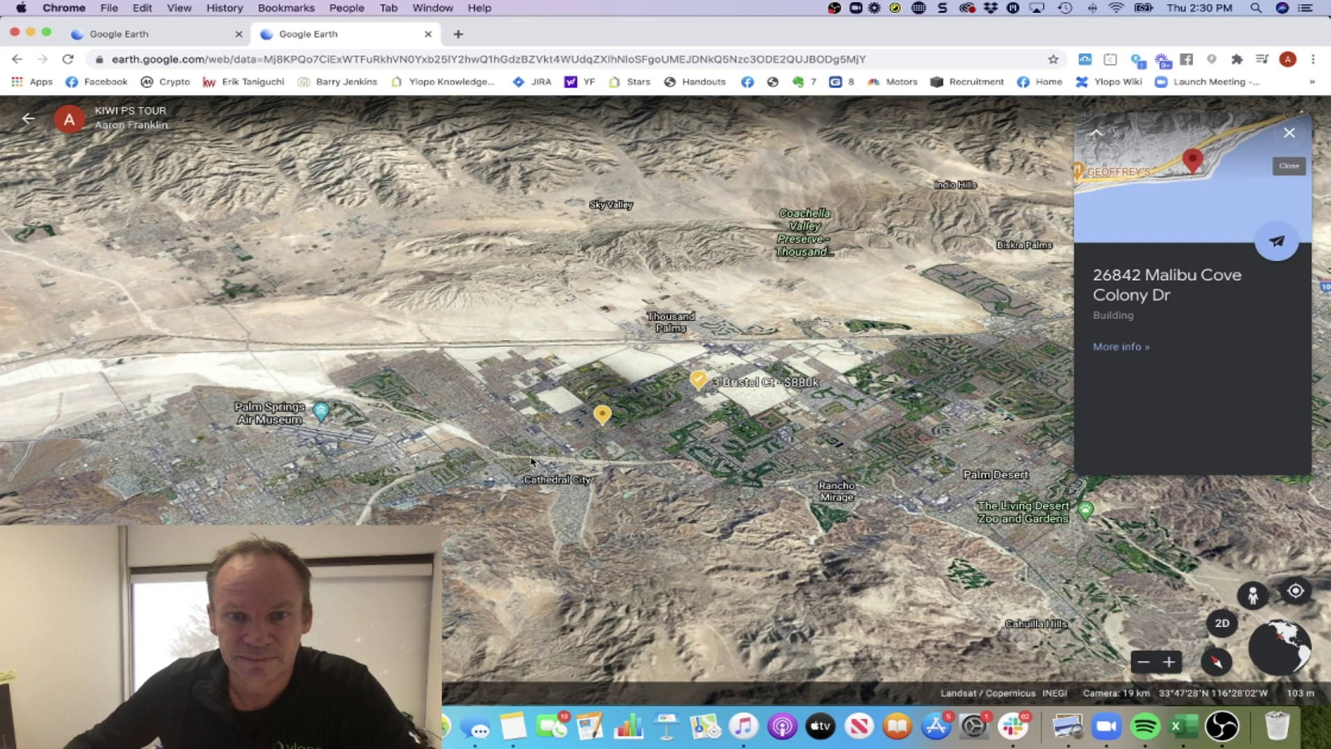
pyautogui.scroll(2, 531, 461)
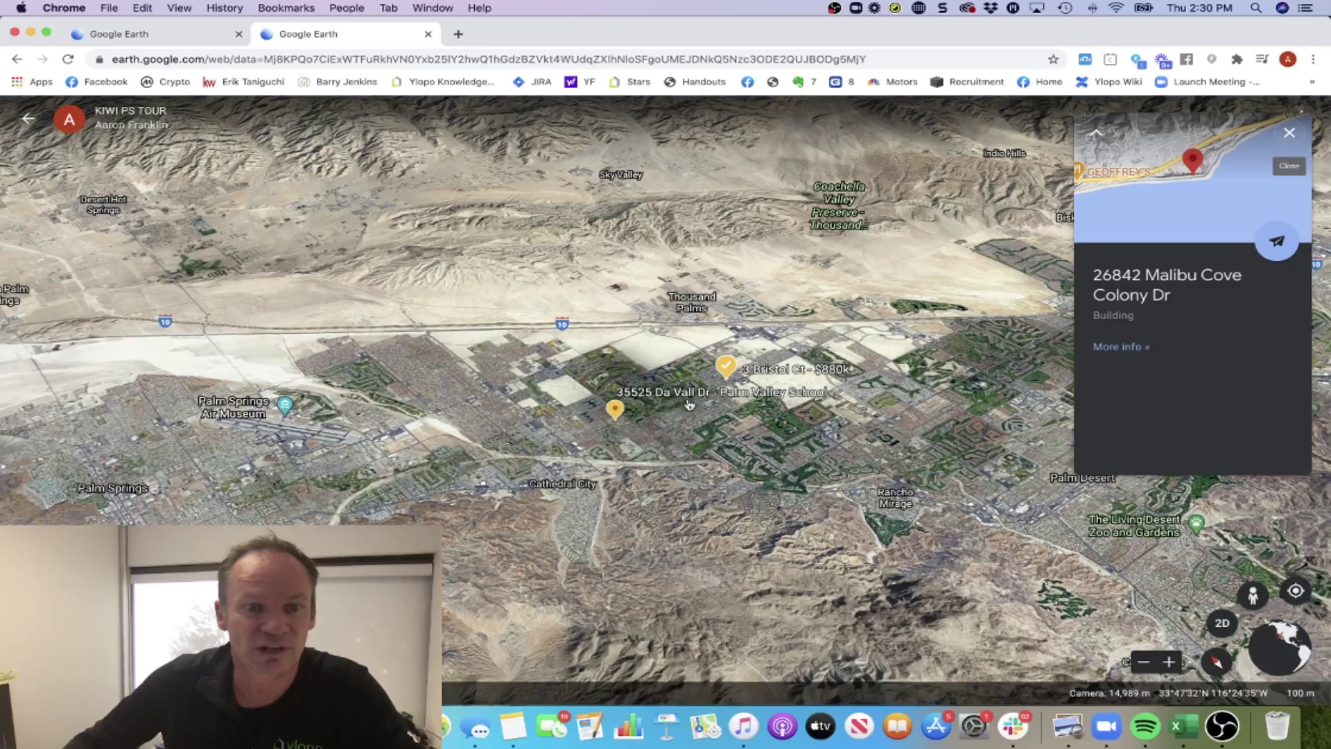
pyautogui.scroll(1, 688, 405)
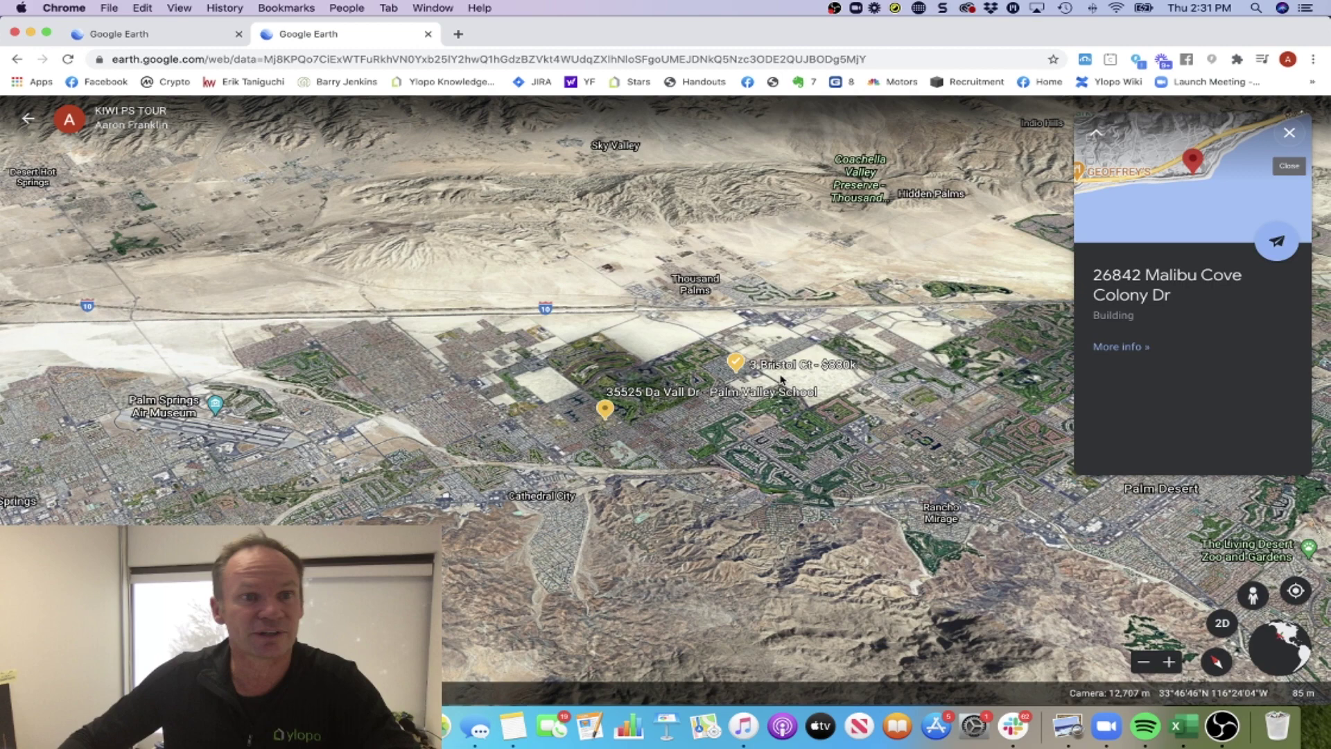
# Exit the presentation and close the sharing dialog, returning to KIWI PS TOUR's three saved places.
pyautogui.press('Escape')
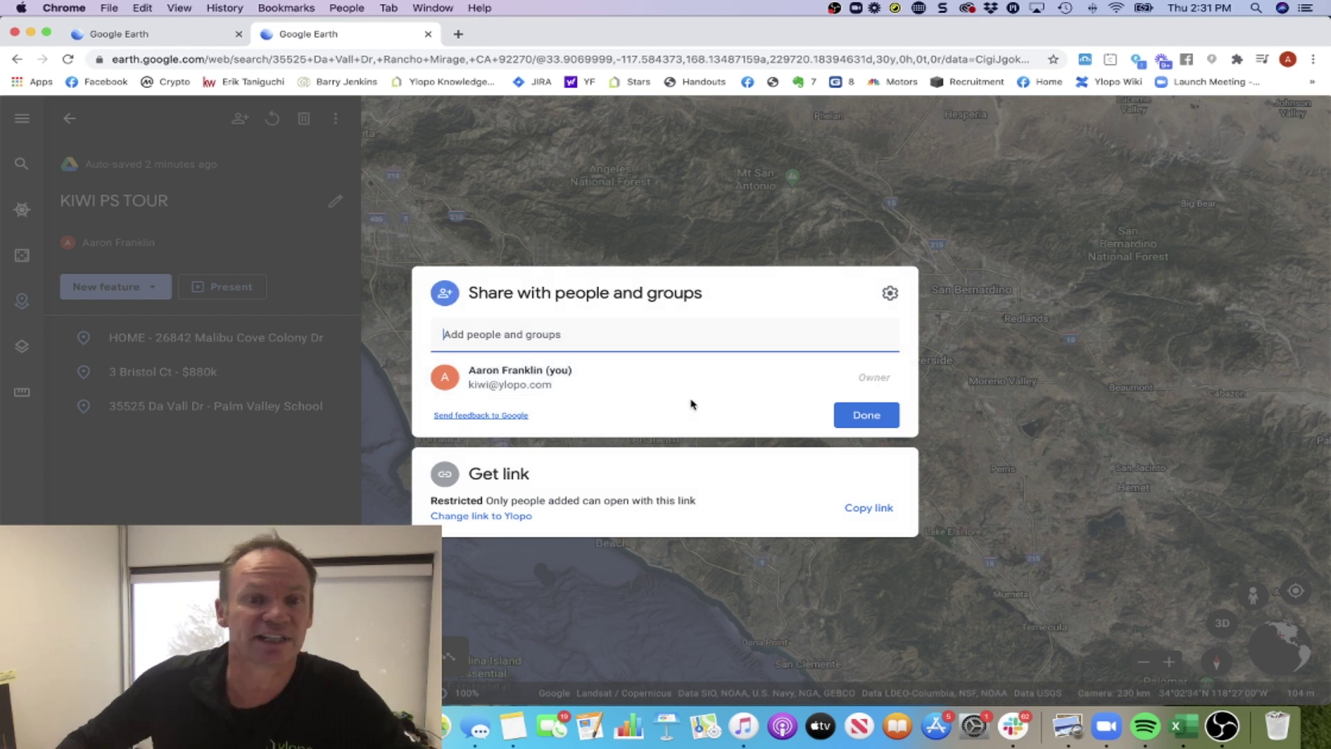
pyautogui.click(424, 216)
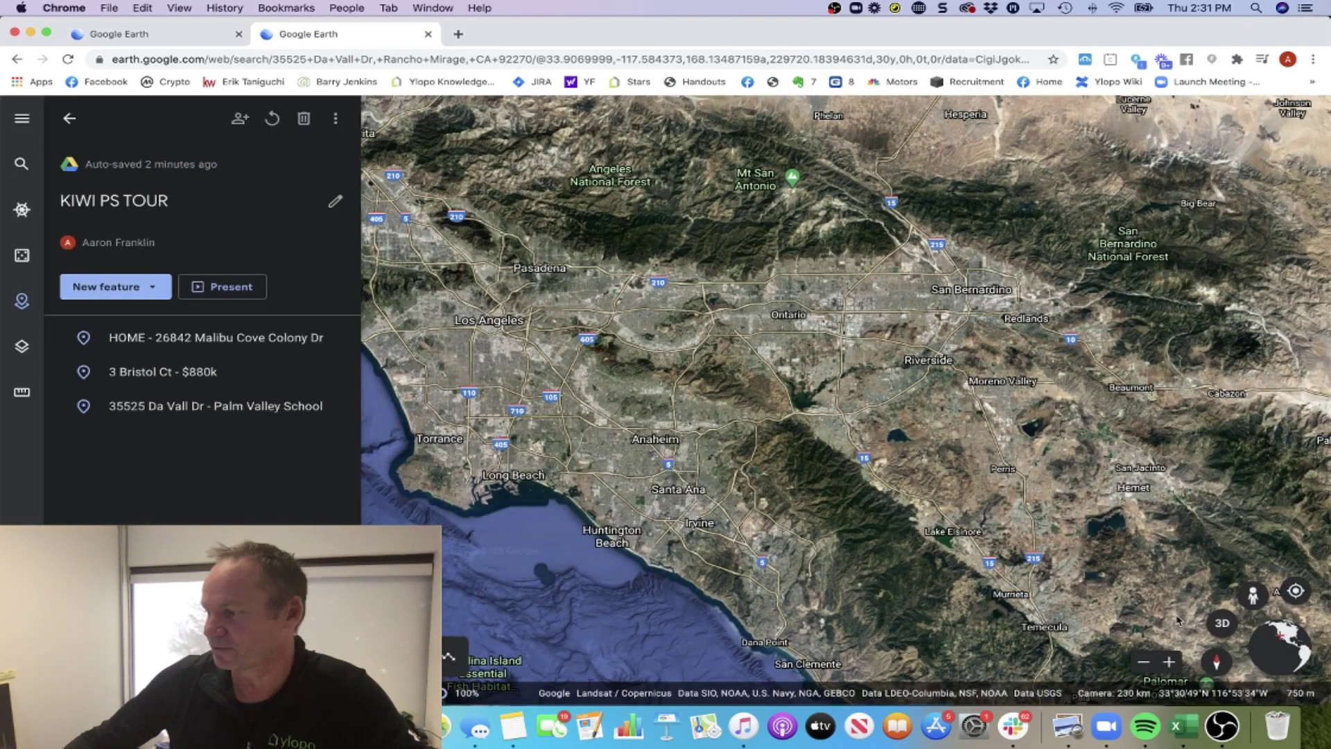